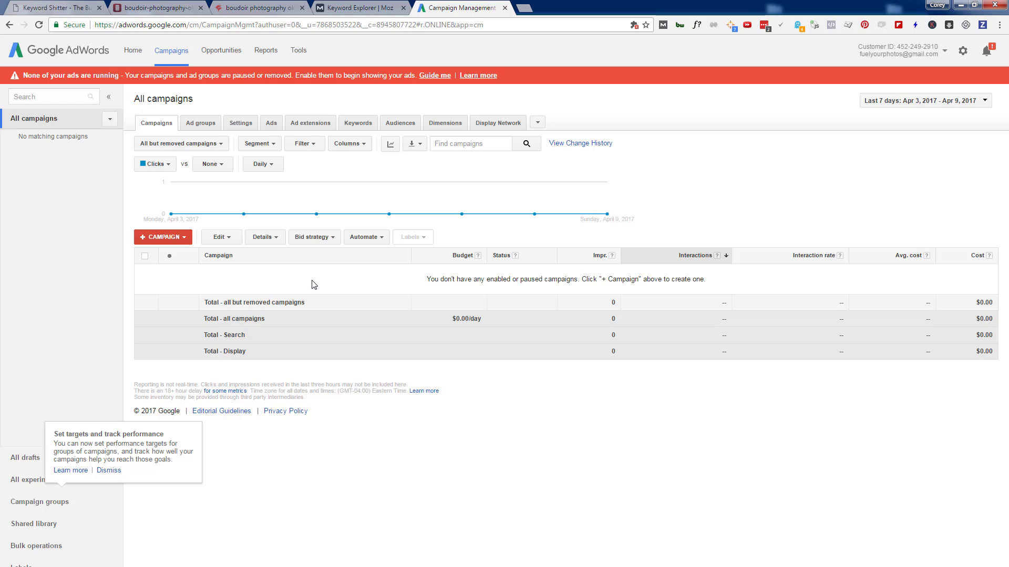
- Open the Keyword Planner from the AdWords campaigns page
click(299, 50)
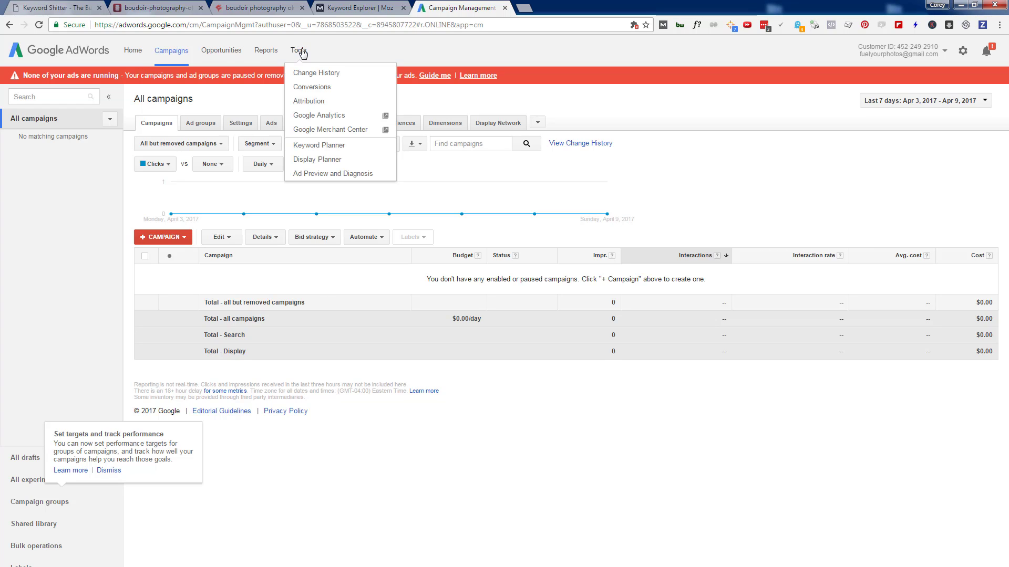
click(322, 147)
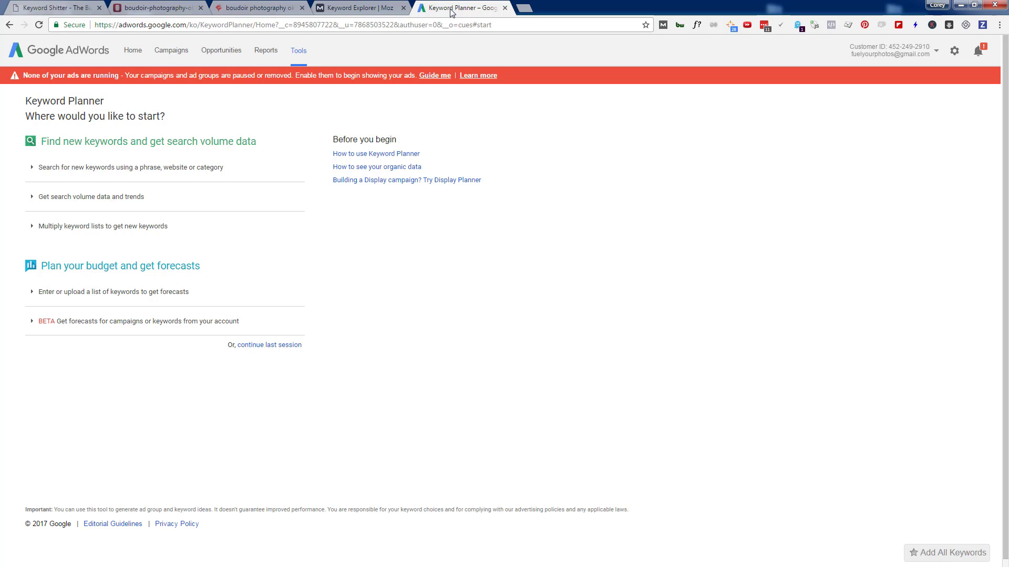
- Copy "boudoir photographers oklahoma city" from cell A2 of the Head Terms sheet in Excel and search Google for it in a new tab
click(523, 8)
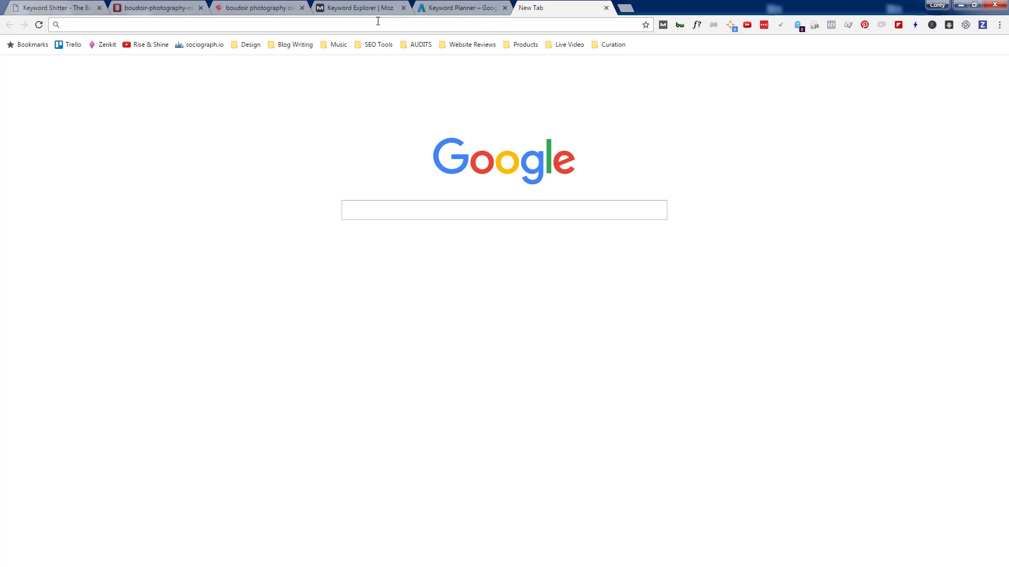
click(426, 219)
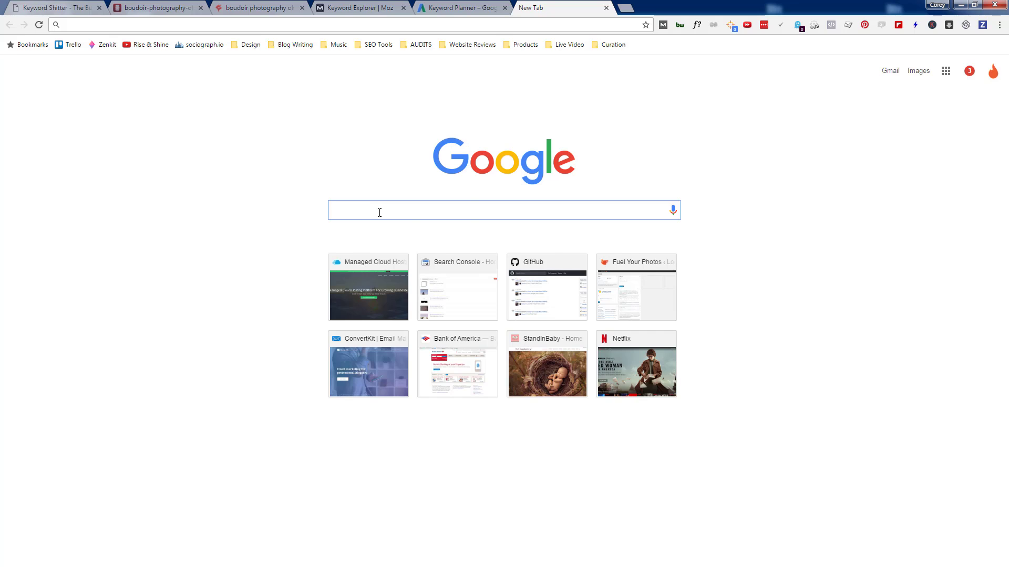
key(alt+Tab)
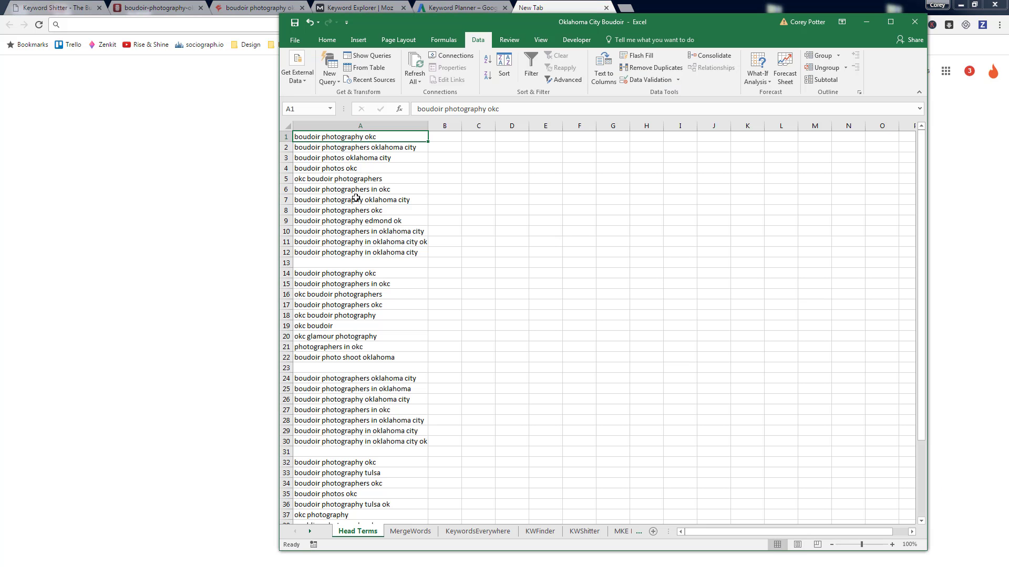
click(375, 150)
key(ctrl+c)
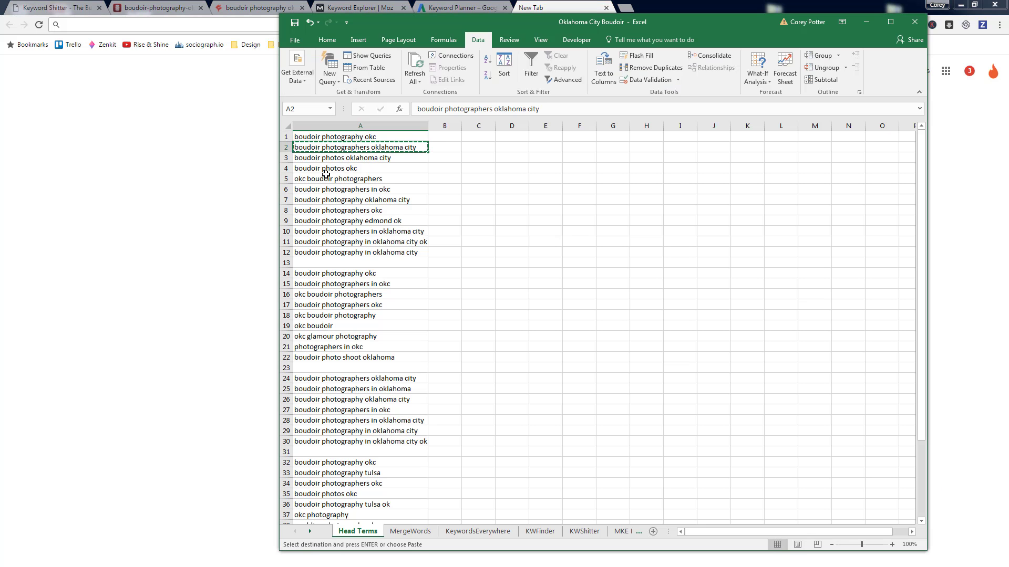
click(194, 221)
click(417, 212)
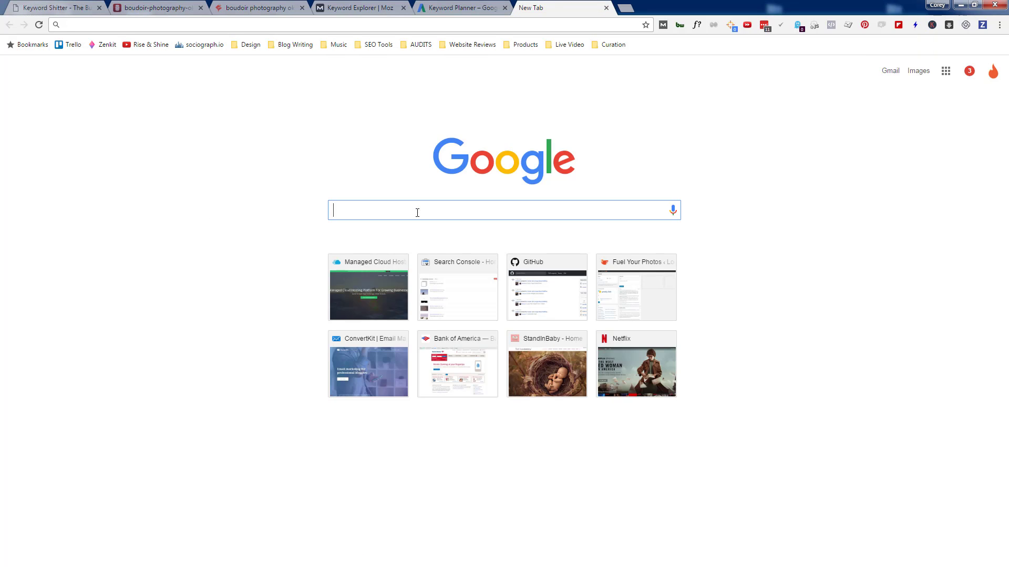
key(ctrl+v)
key(Return)
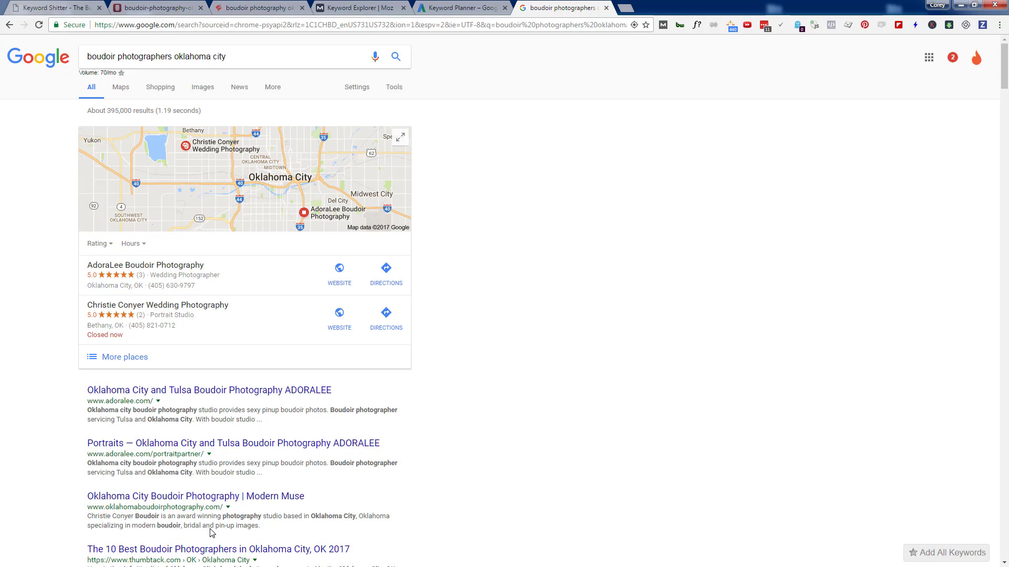
click(236, 393)
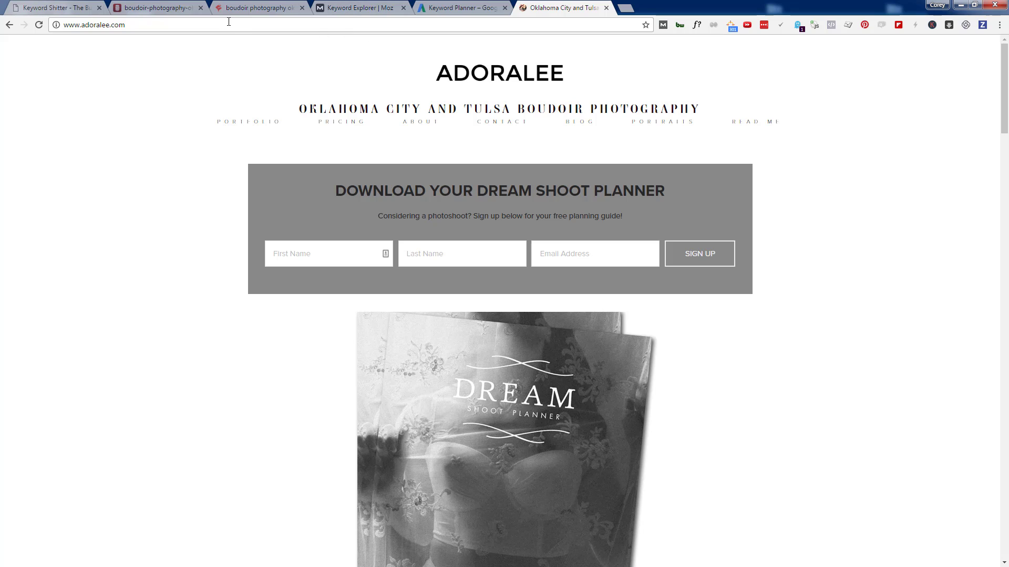
click(226, 22)
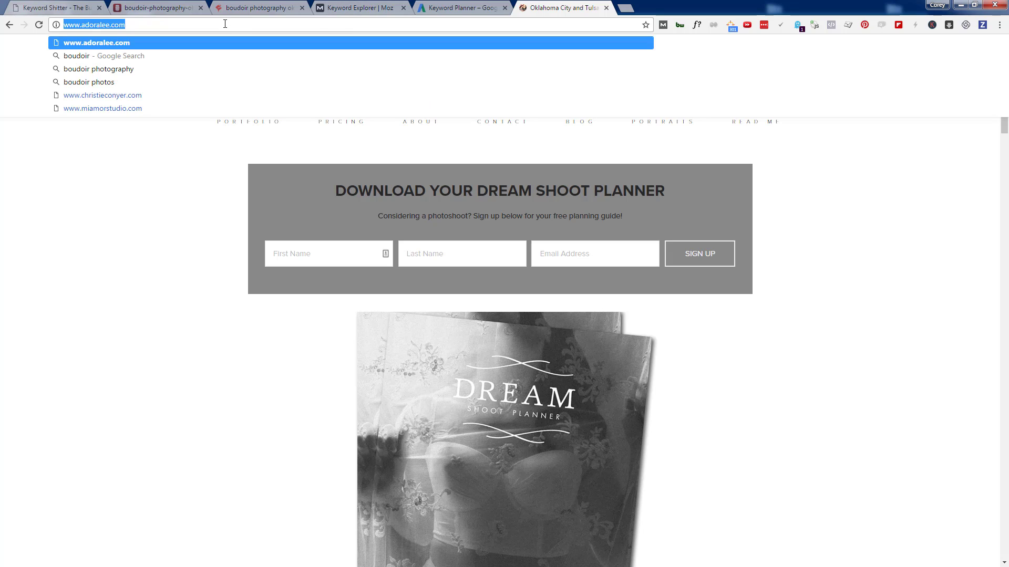
click(468, 7)
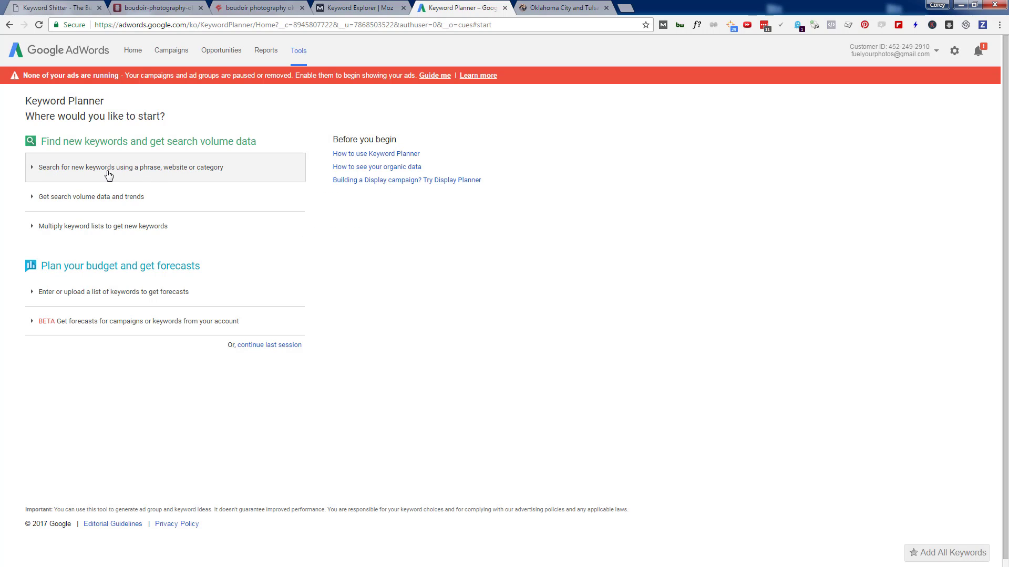
click(194, 173)
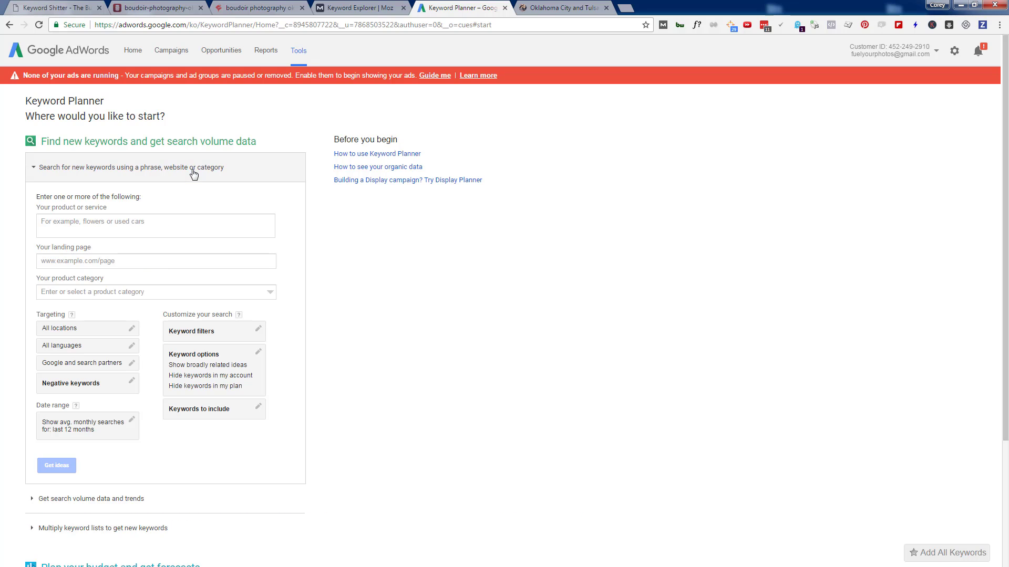
click(106, 261)
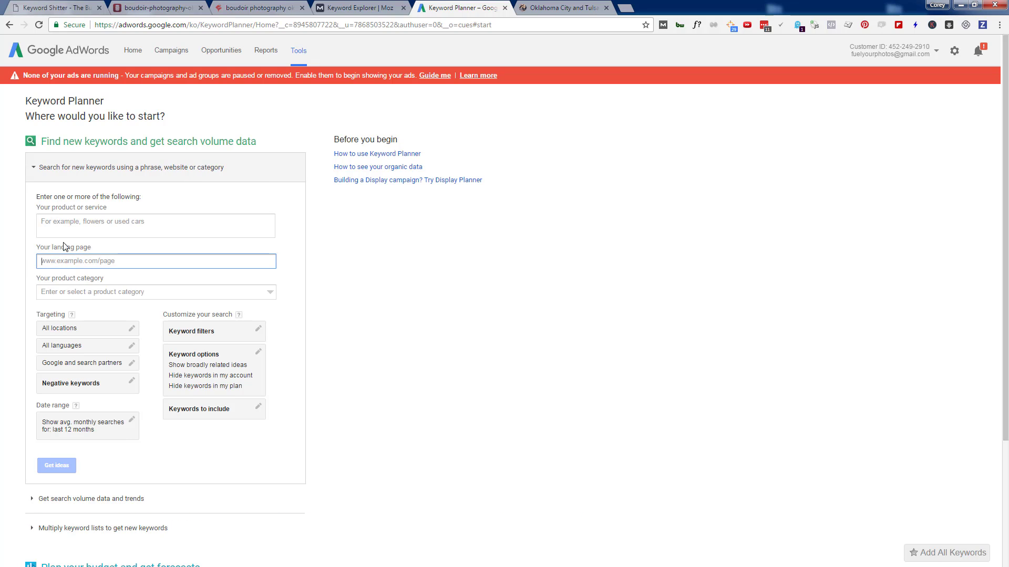
key(ctrl+v)
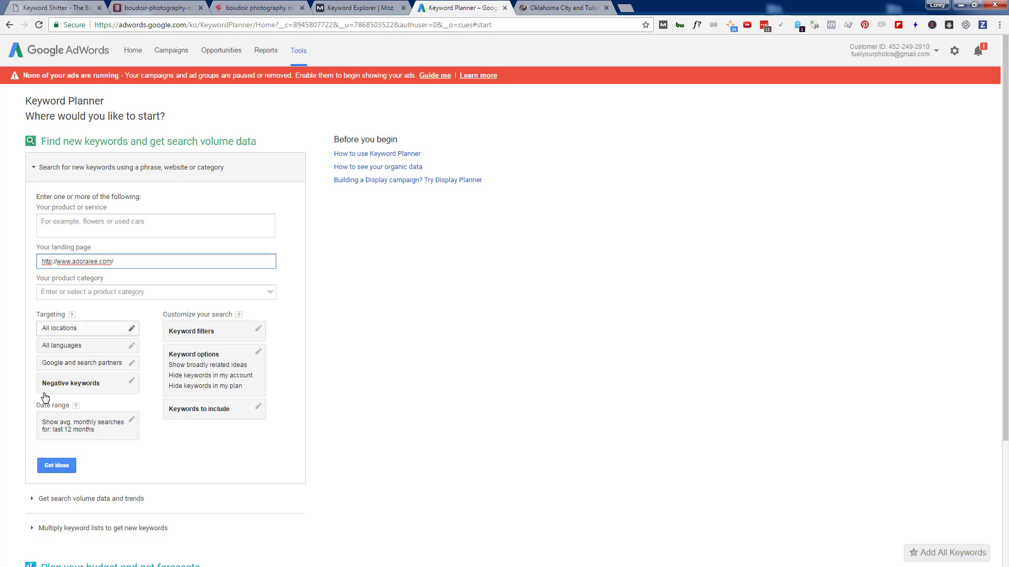
click(64, 467)
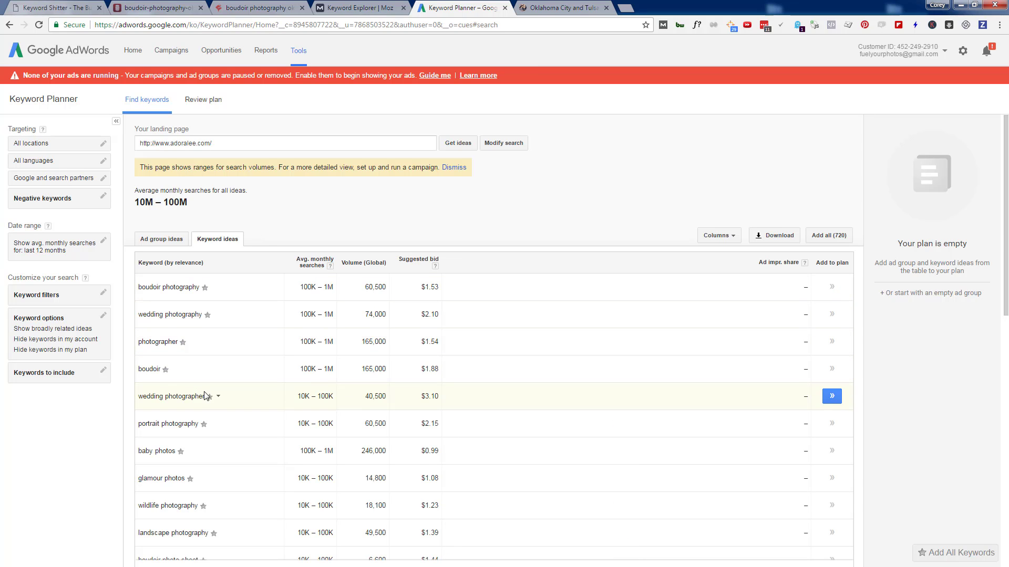
- Look through the individual keyword ideas generated for the landing page
scroll(243, 389, down, 3)
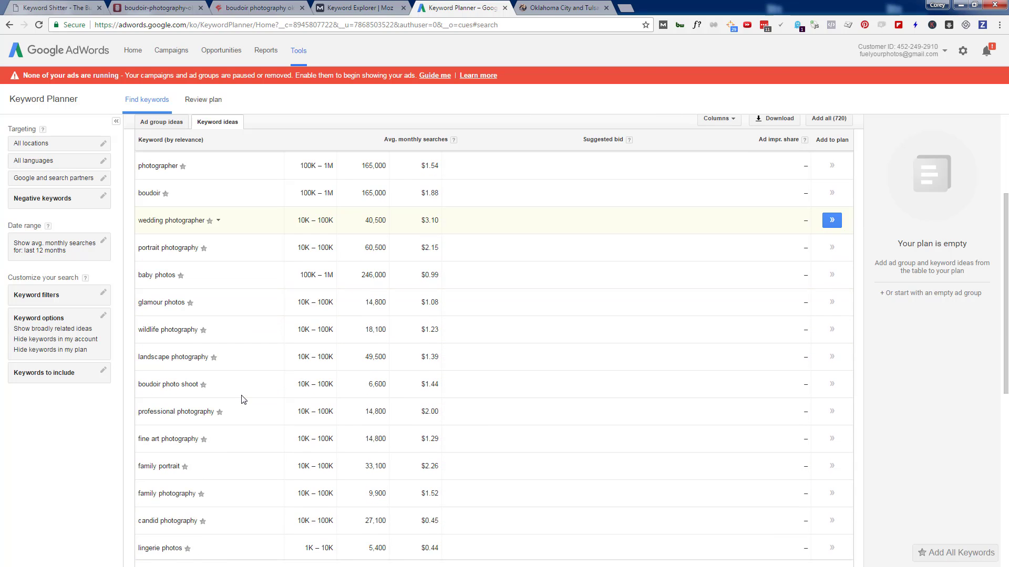
scroll(243, 400, down, 5)
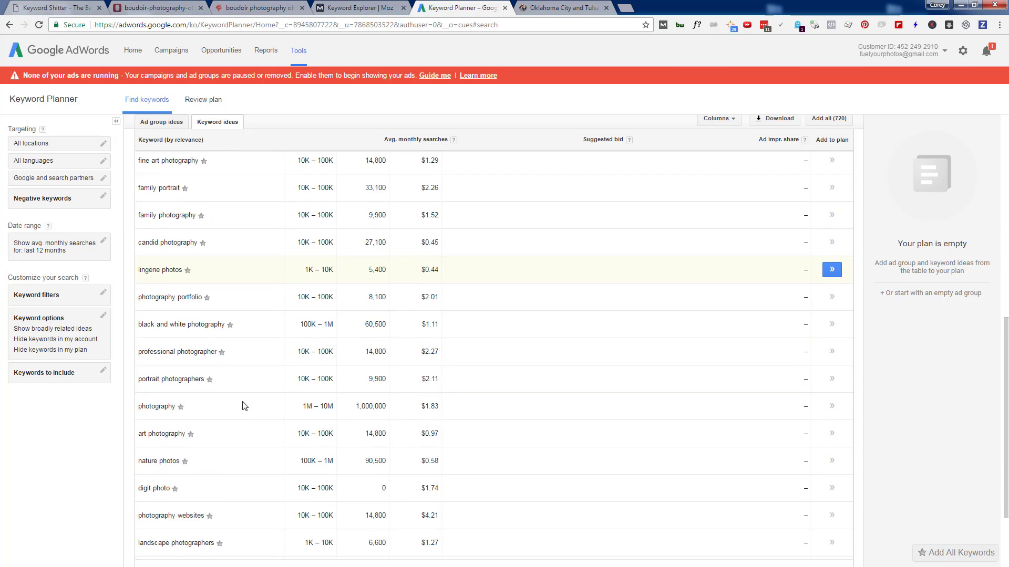
scroll(244, 406, up, 1)
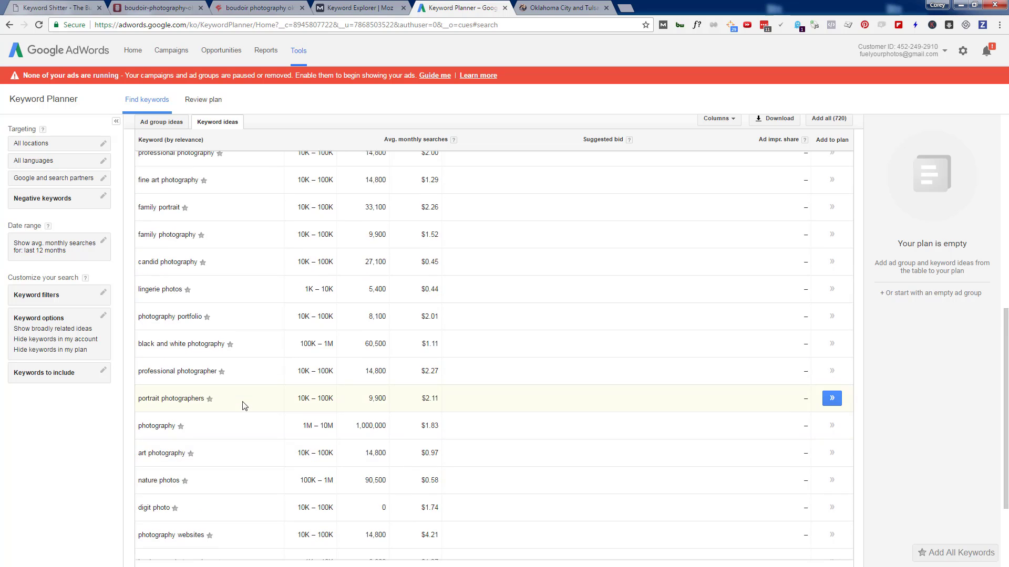
scroll(240, 394, up, 1)
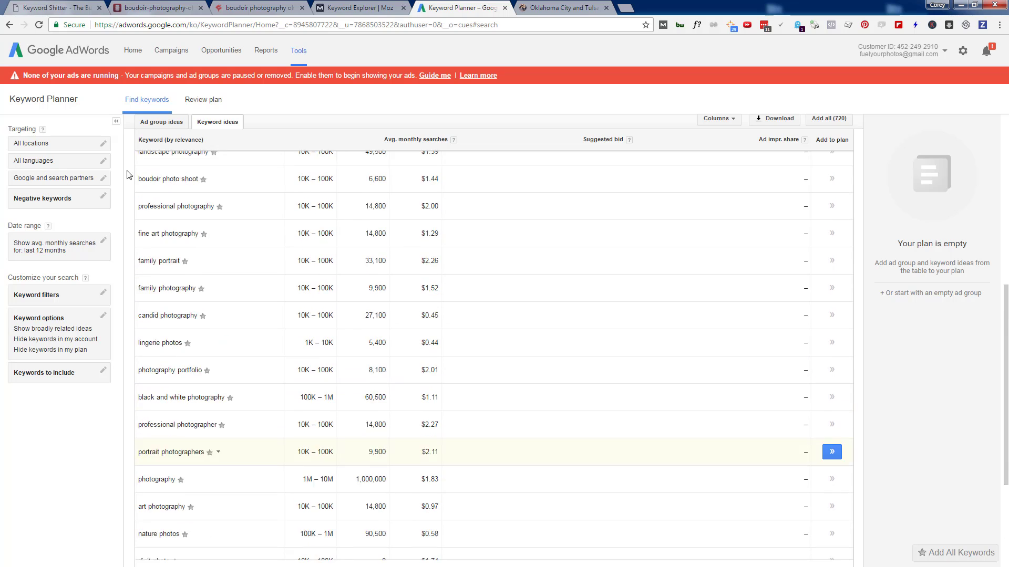
- Show the ad group ideas and examine which groups are relevant to local boudoir photography
click(164, 124)
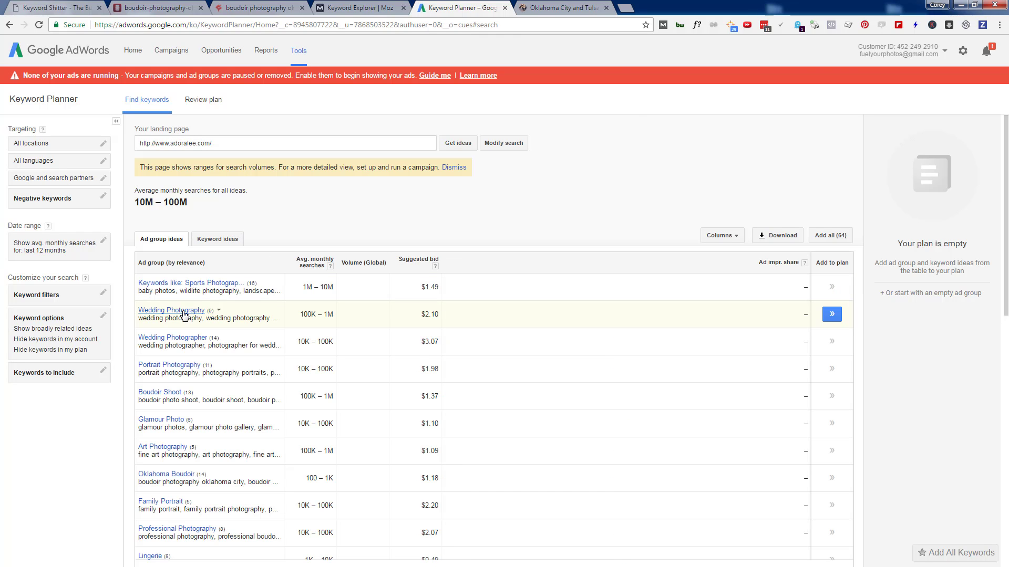
scroll(203, 318, down, 1)
scroll(203, 318, down, 3)
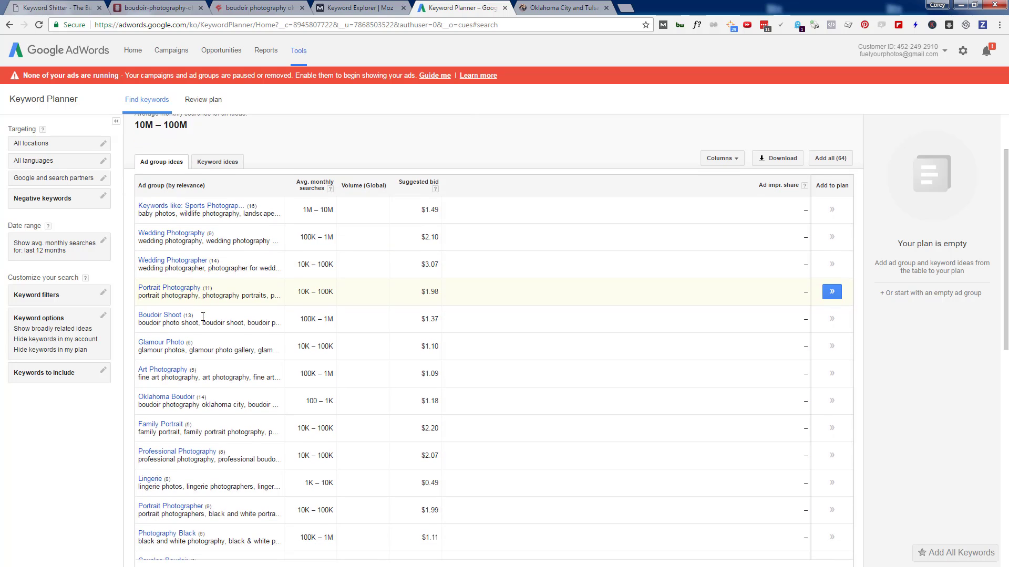
scroll(203, 318, down, 5)
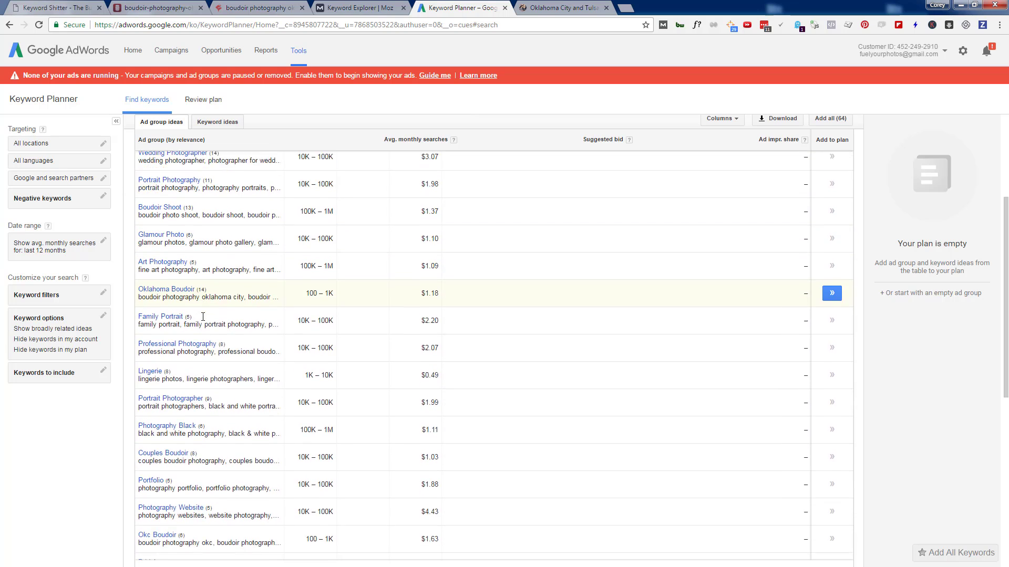
scroll(203, 320, down, 1)
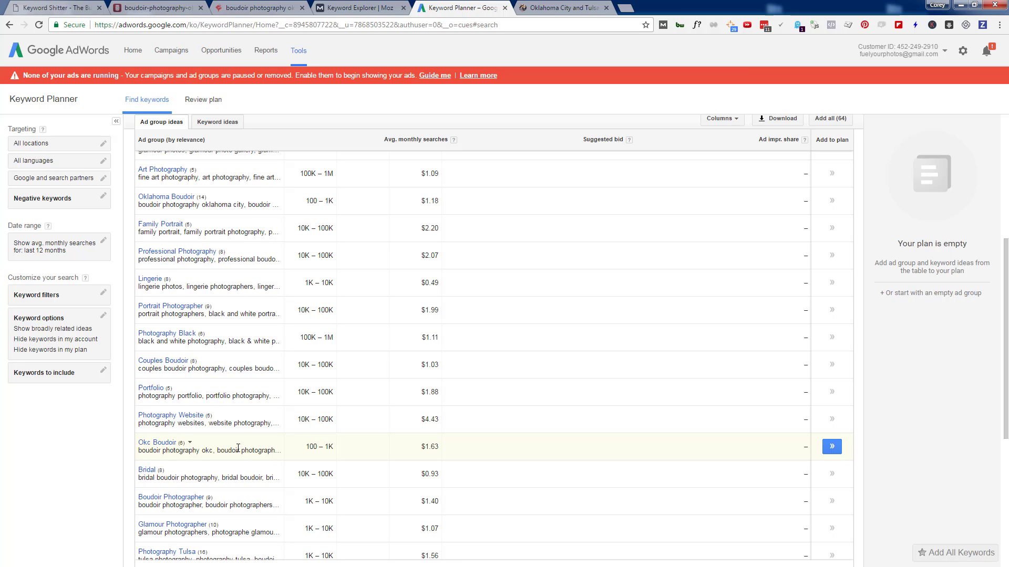
scroll(213, 450, down, 2)
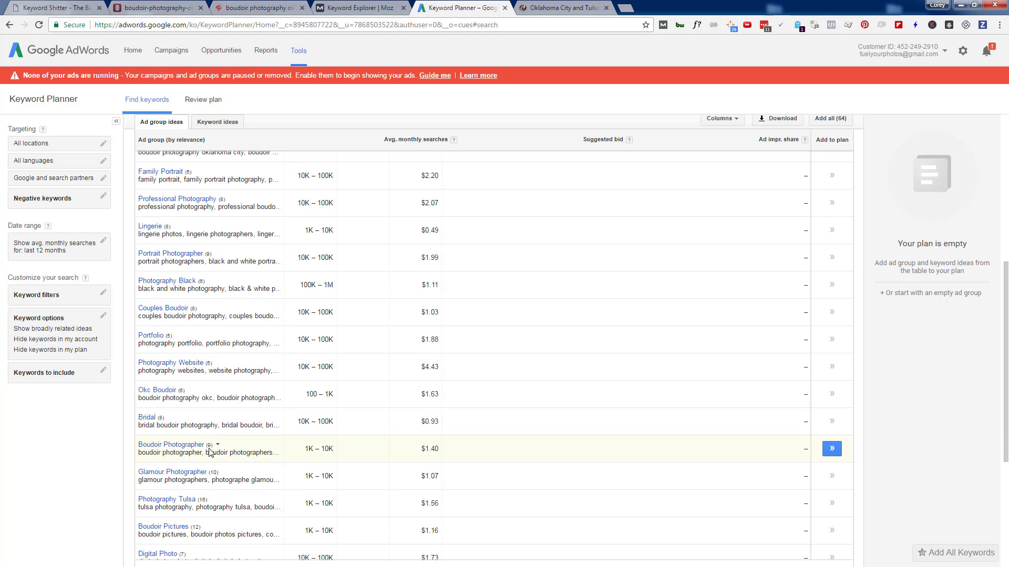
scroll(209, 504, down, 4)
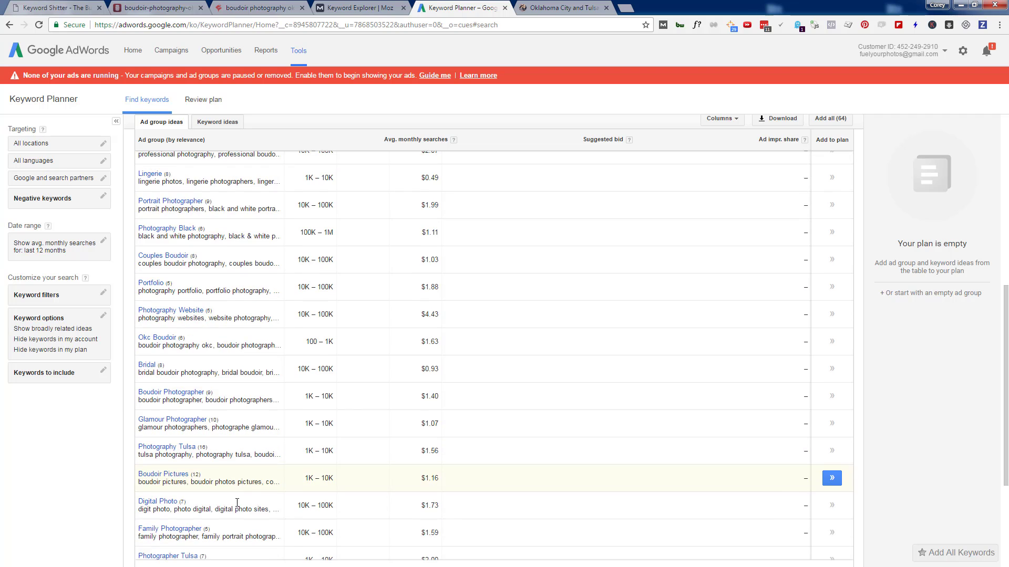
scroll(232, 506, up, 10)
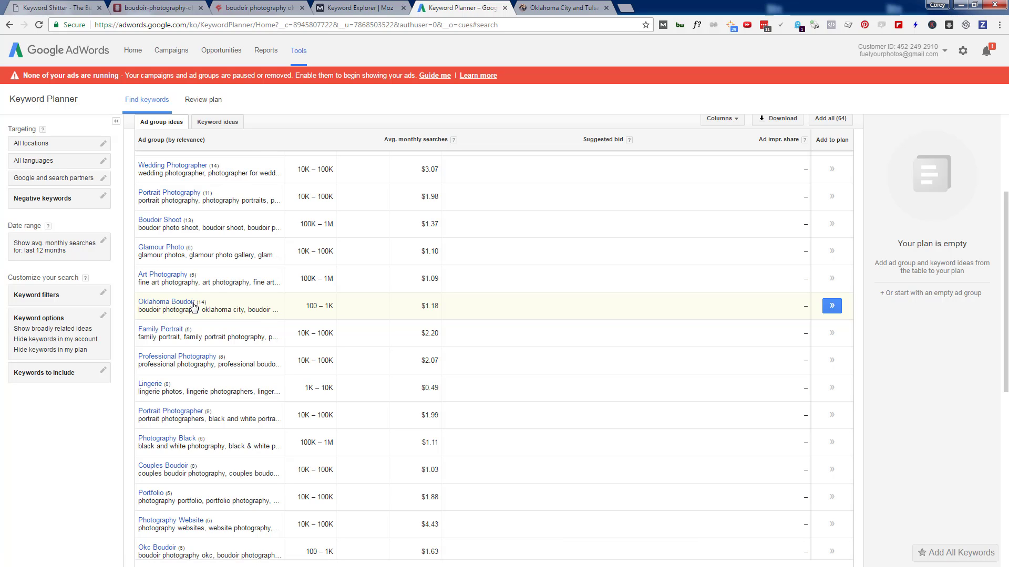
- Examine the keywords inside the Okc Boudoir ad group and return to the list of ad group ideas
scroll(194, 307, up, 2)
scroll(197, 307, up, 2)
scroll(174, 378, down, 3)
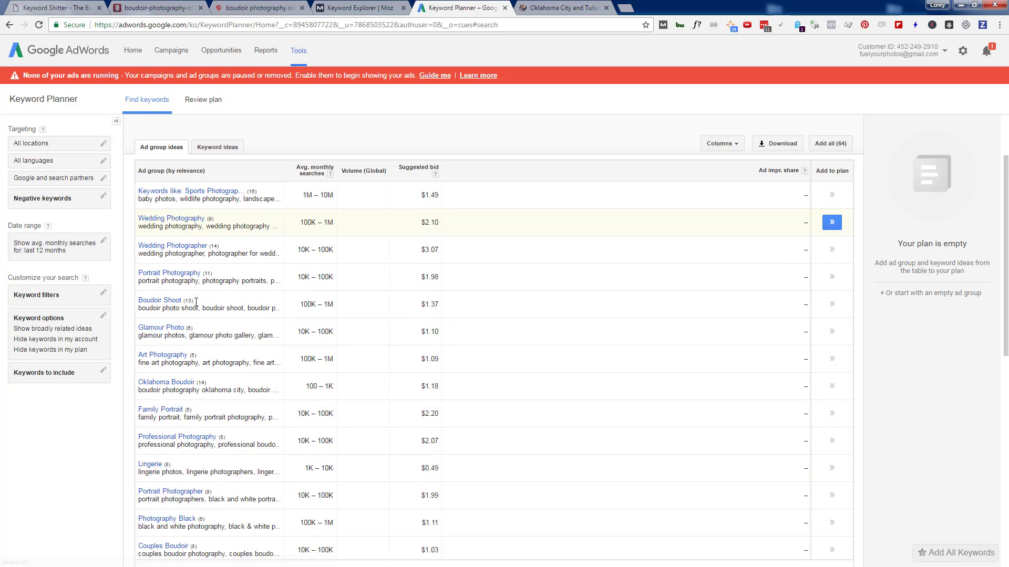
scroll(165, 460, down, 3)
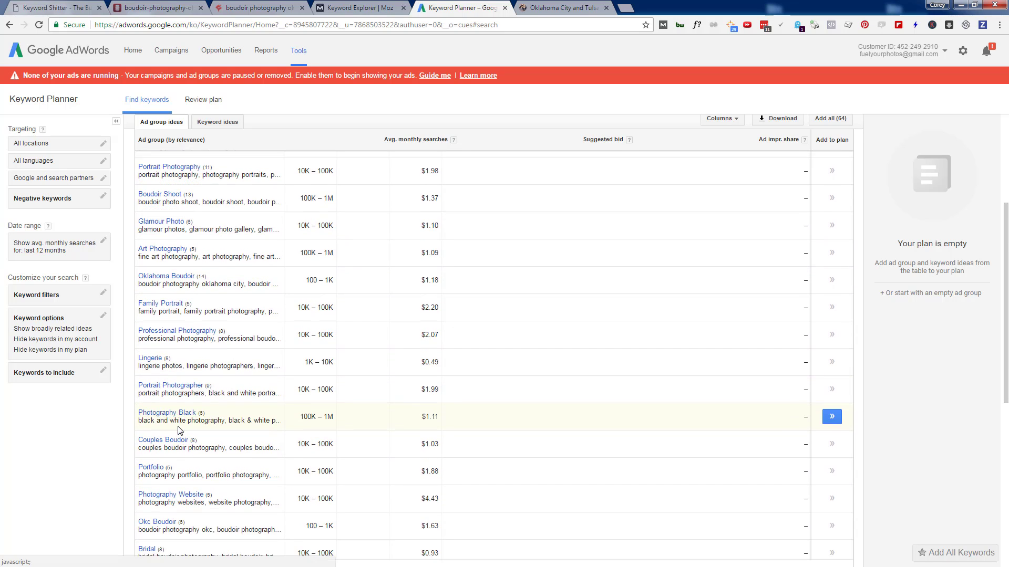
click(158, 429)
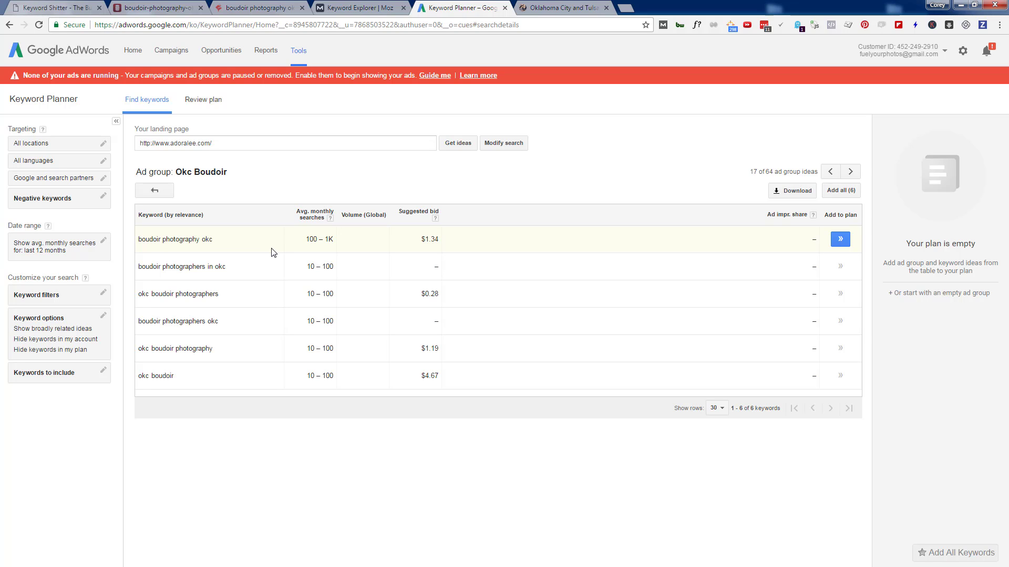
click(160, 192)
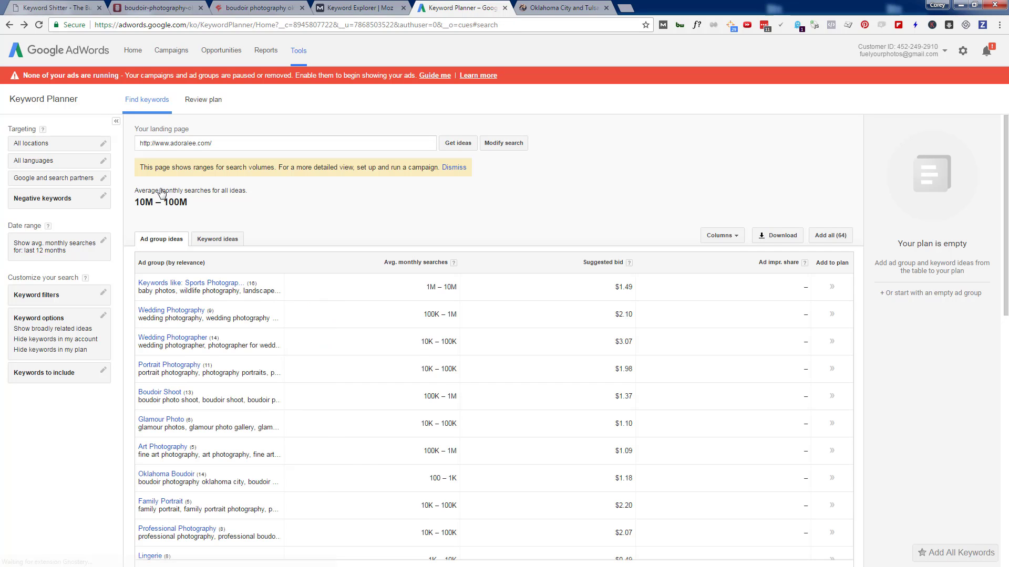
- Show the individual keyword ideas, download them all as an Excel CSV file and open the file in Excel
click(226, 240)
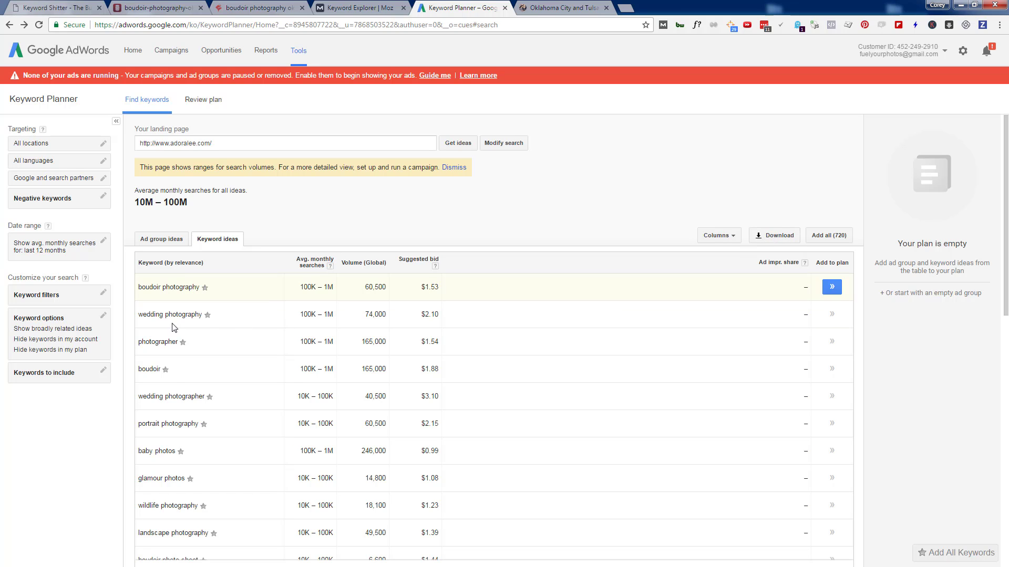
scroll(215, 425, down, 6)
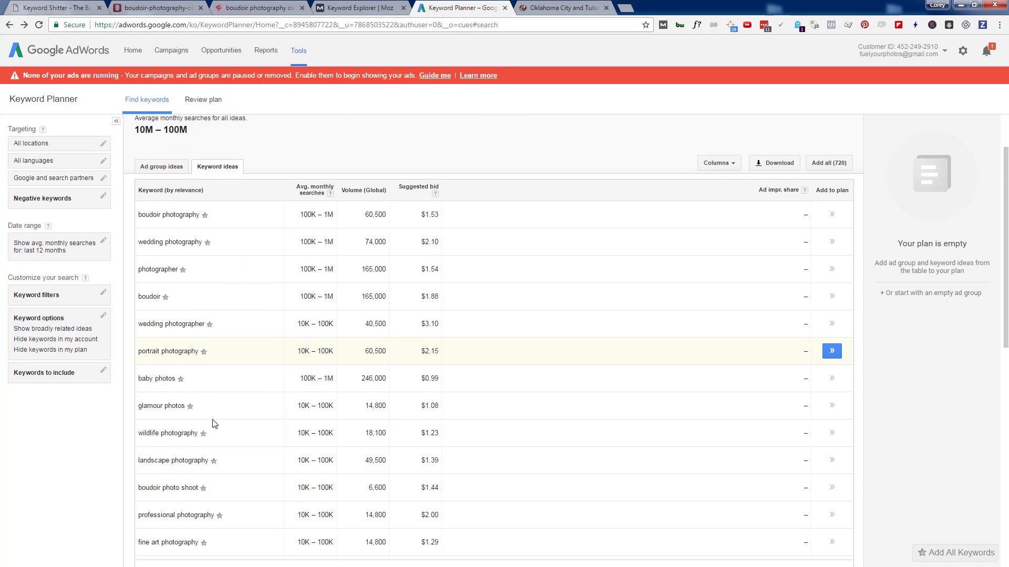
scroll(215, 426, down, 5)
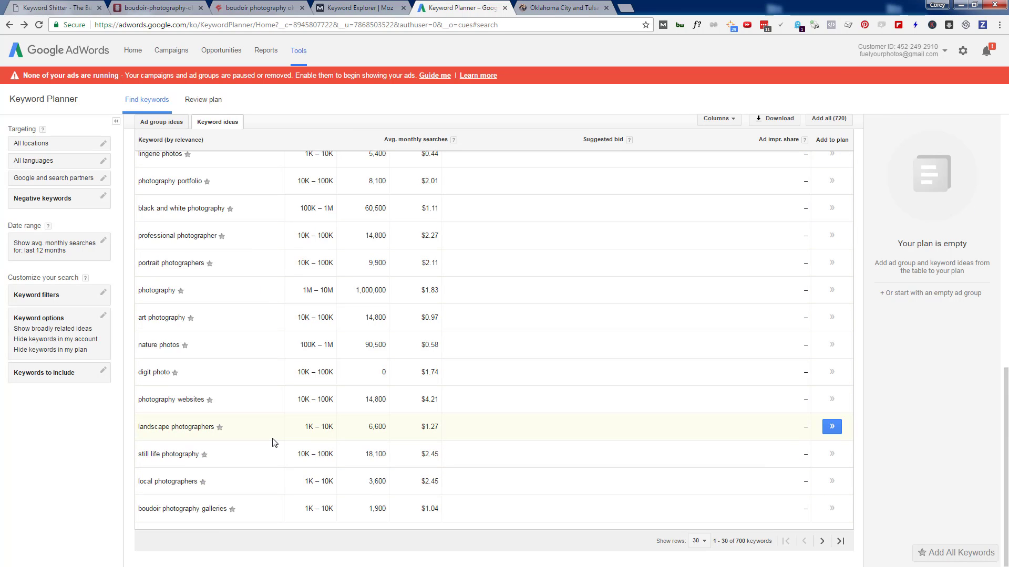
scroll(272, 443, up, 10)
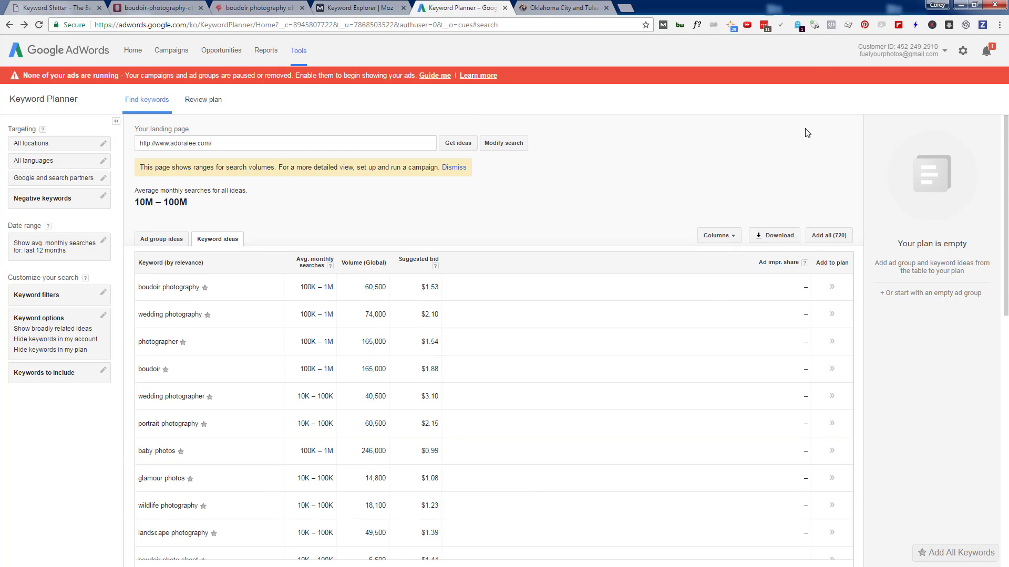
click(778, 238)
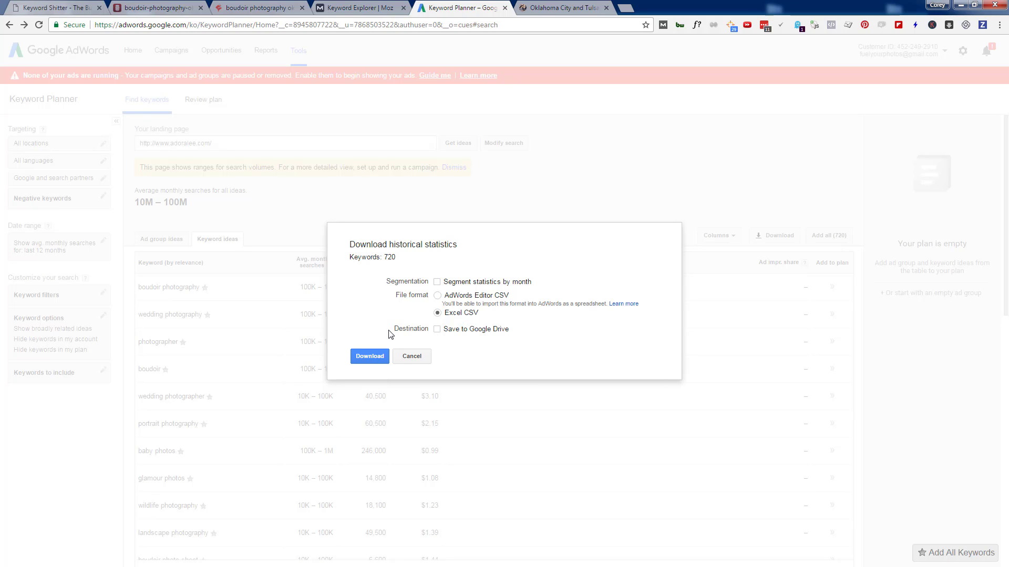
click(368, 357)
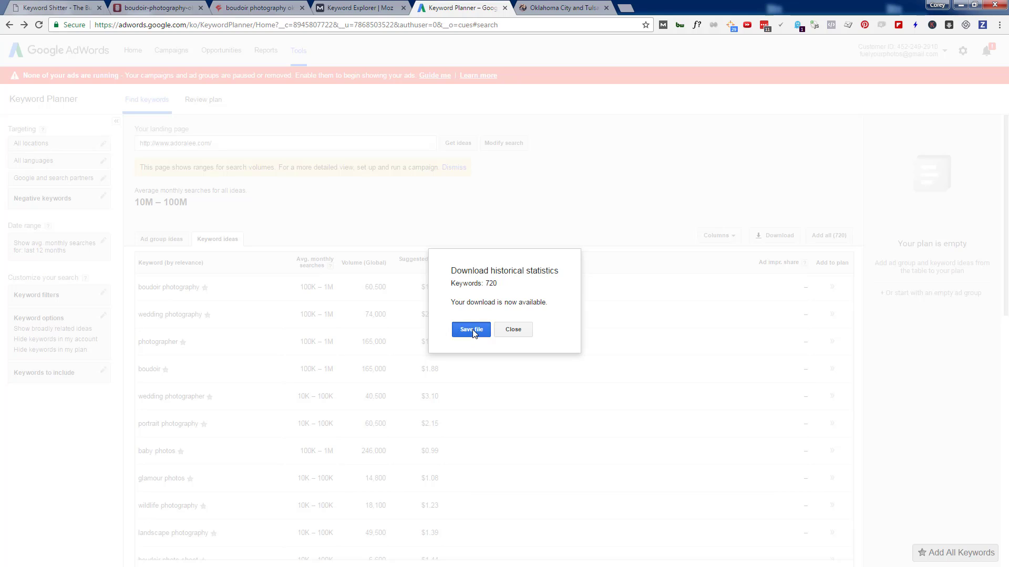
click(470, 330)
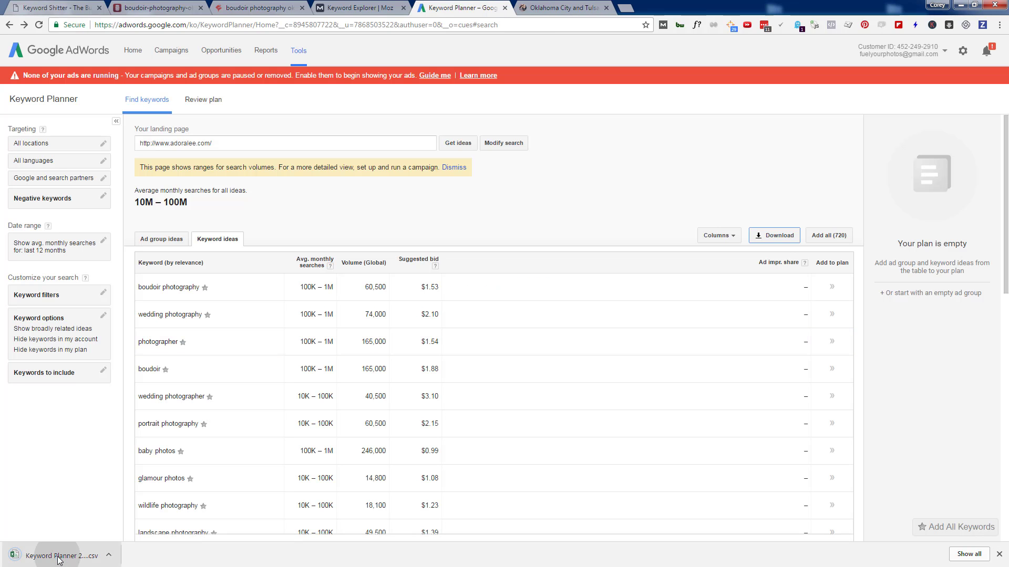
click(58, 558)
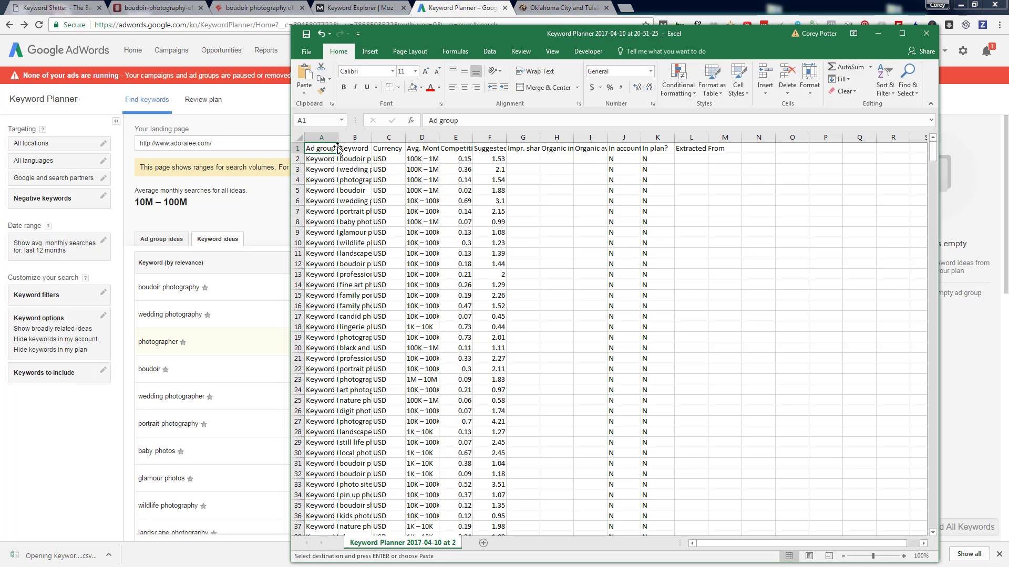
- Delete the Ad group and Currency columns from the downloaded keyword sheet
double_click(338, 137)
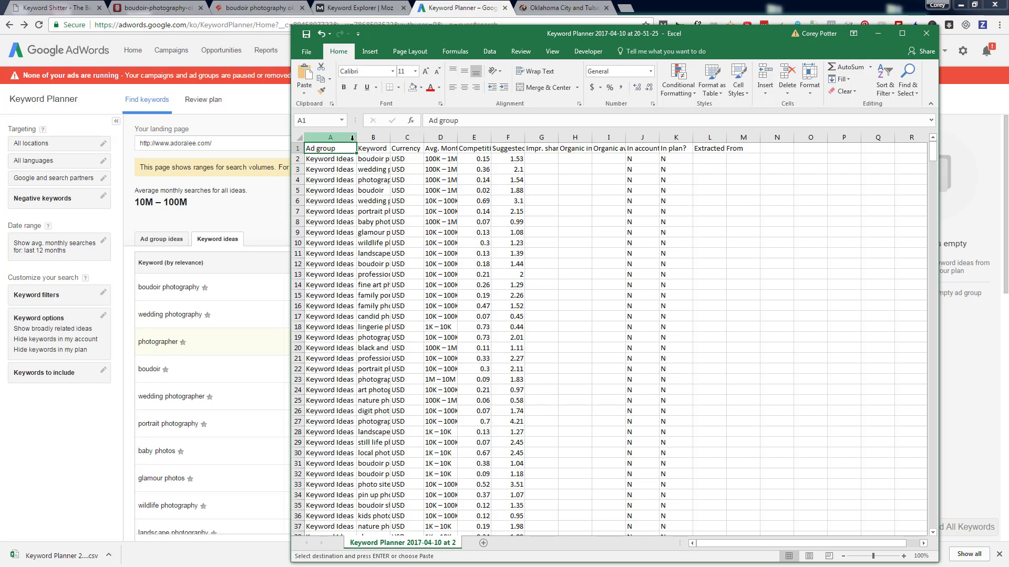
click(352, 138)
right_click(331, 135)
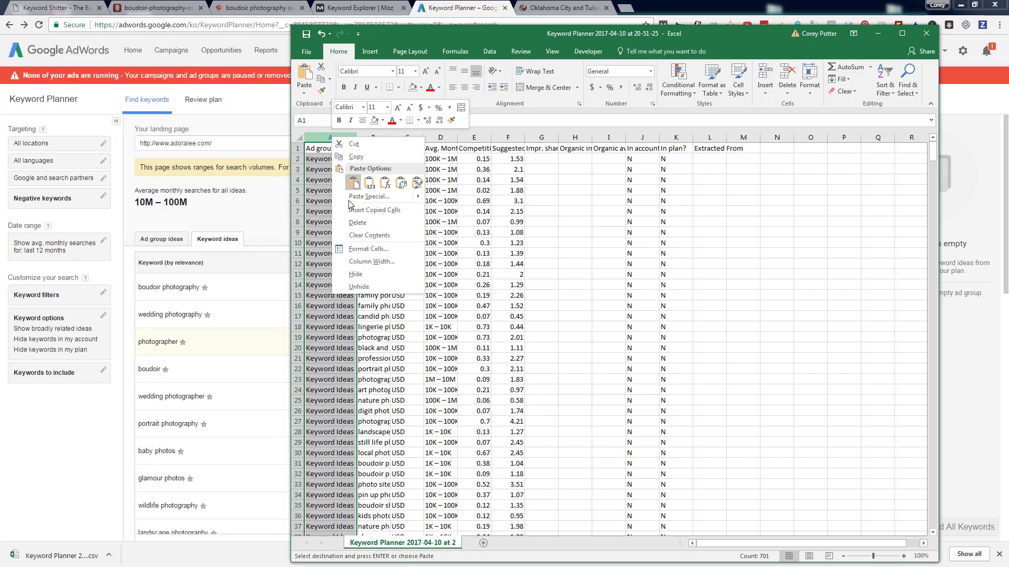
click(368, 241)
click(389, 253)
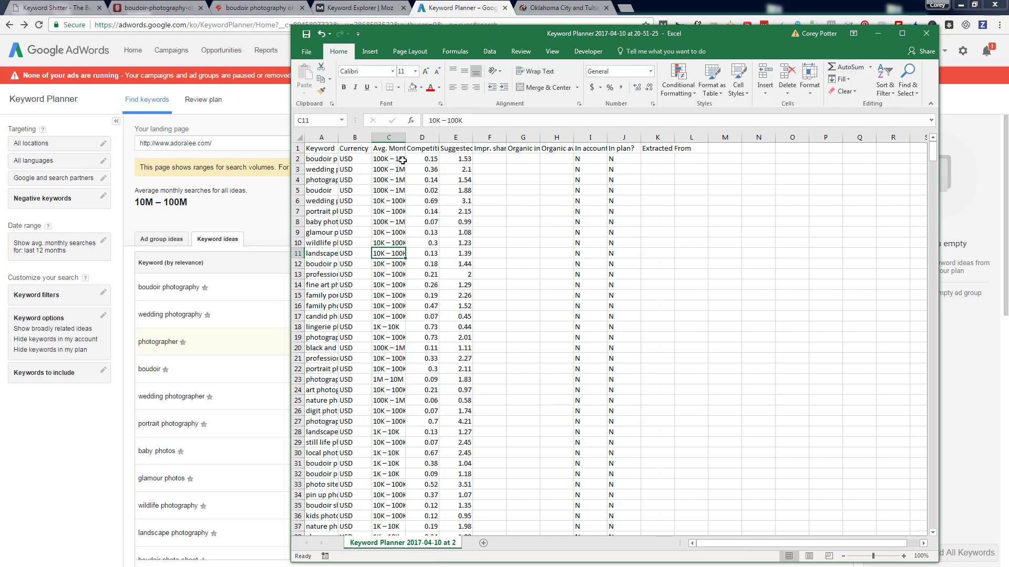
click(356, 137)
right_click(359, 138)
click(384, 223)
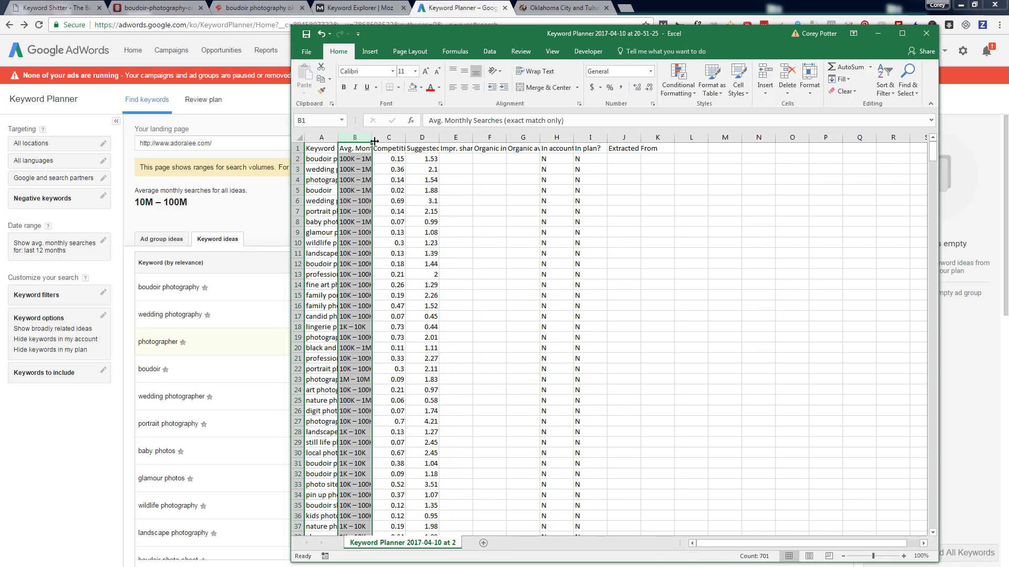
- Delete the columns from Competition through Extracted From and fit the Keyword column's width to its contents
click(391, 136)
drag(387, 136, 656, 137)
right_click(626, 137)
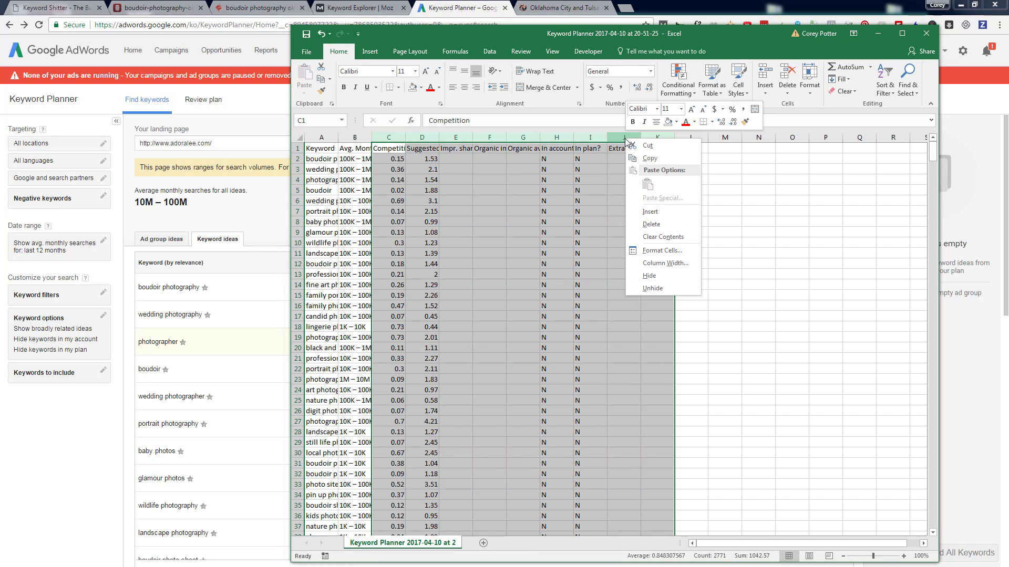
click(646, 224)
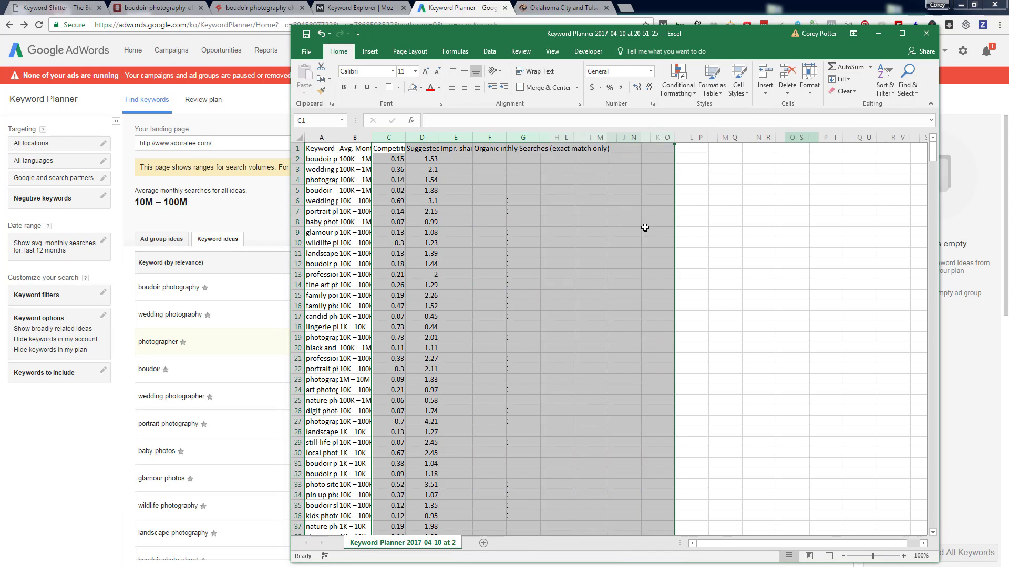
double_click(338, 137)
click(447, 248)
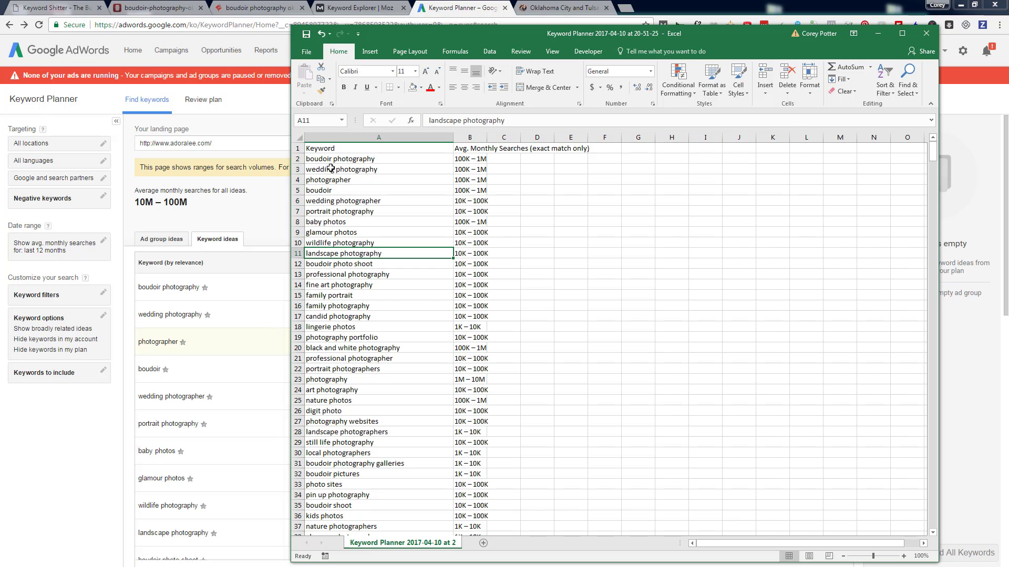
- Move the keyword sheet into the Oklahoma City Boudoir workbook and place it after the MKE Boudoir OKC sheet
drag(458, 37, 1008, 52)
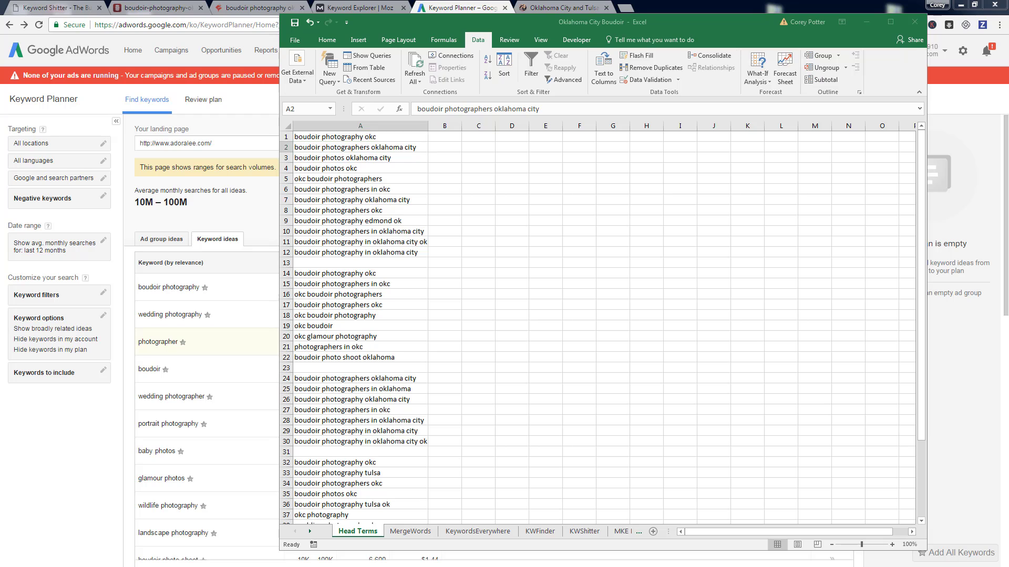
click(625, 532)
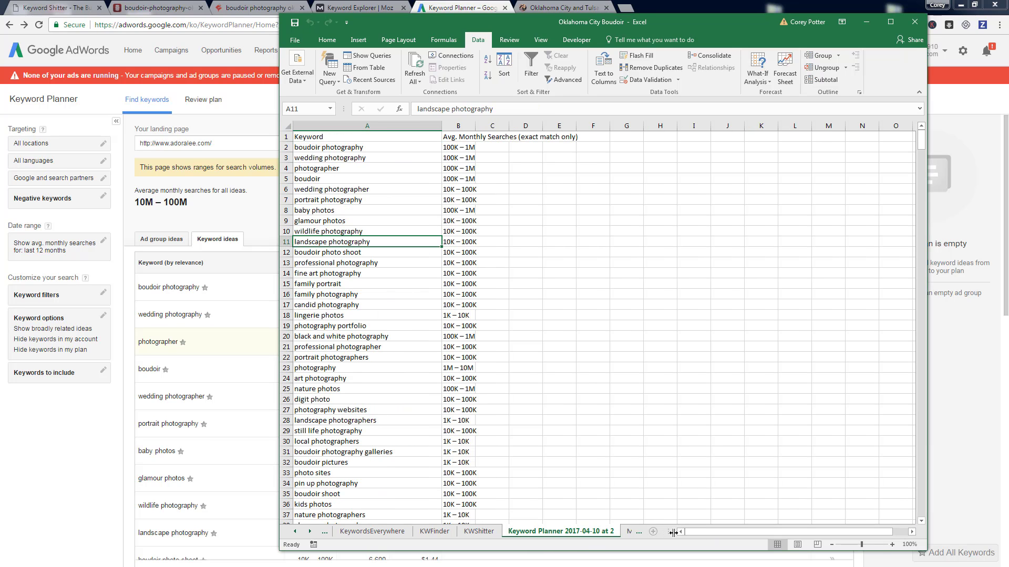
drag(668, 531, 759, 532)
drag(557, 532, 690, 537)
- Rename the moved keyword sheet as Adwords KW Planner
double_click(611, 533)
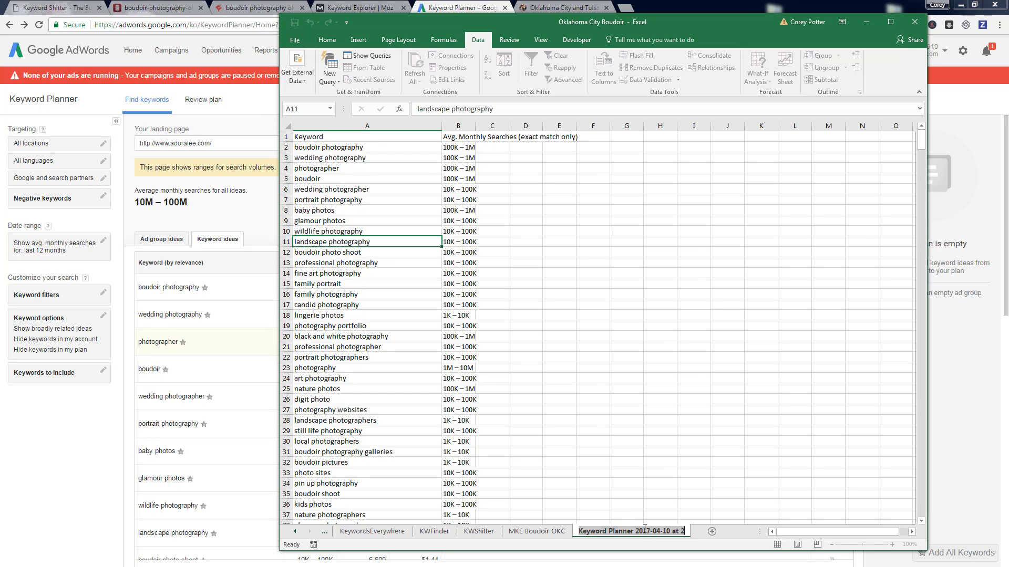
text(Adw)
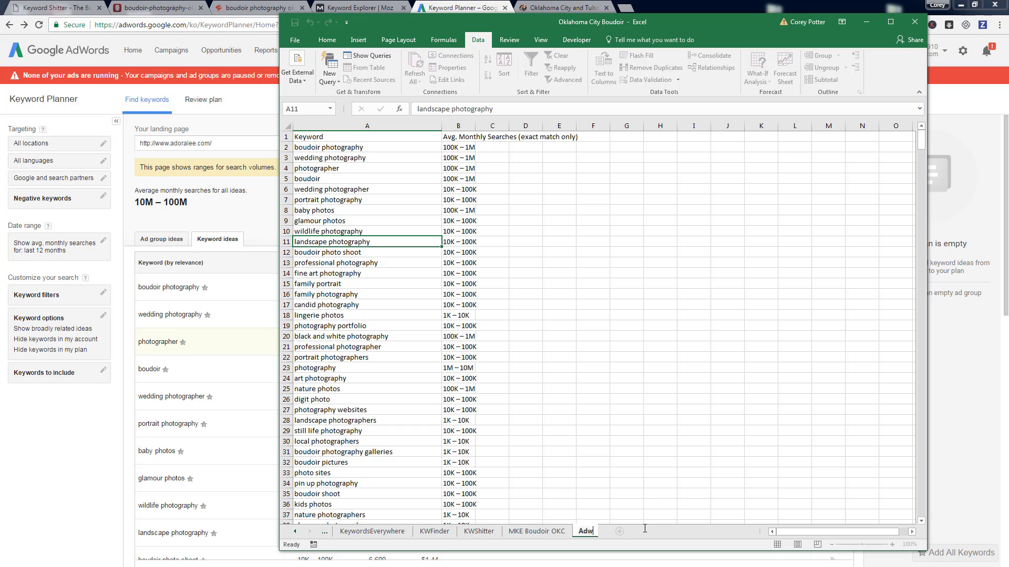
text(ords KW Planner)
key(Return)
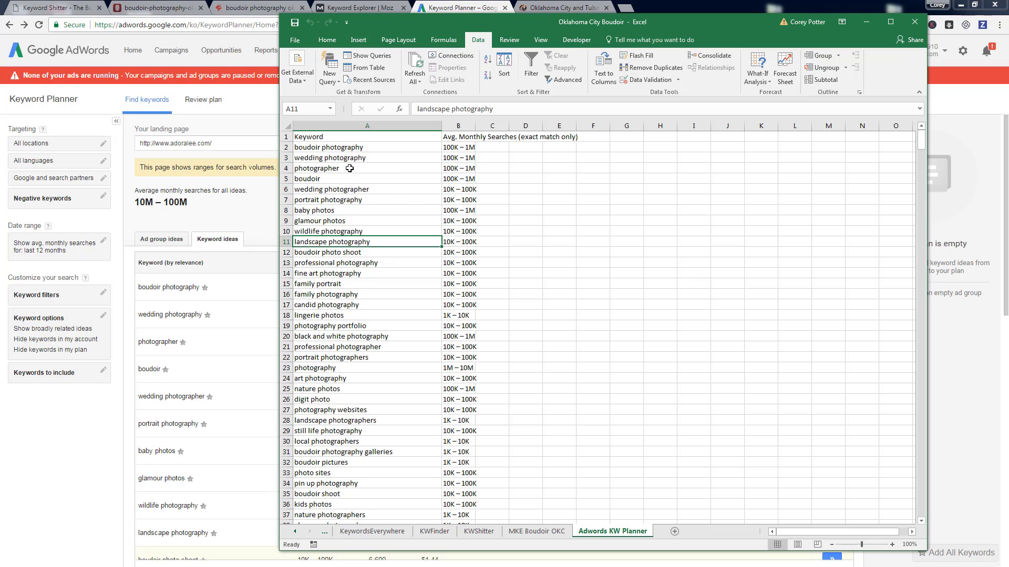
- Add filters to the whole sheet and filter the Keyword column to entries containing "ok"
click(344, 128)
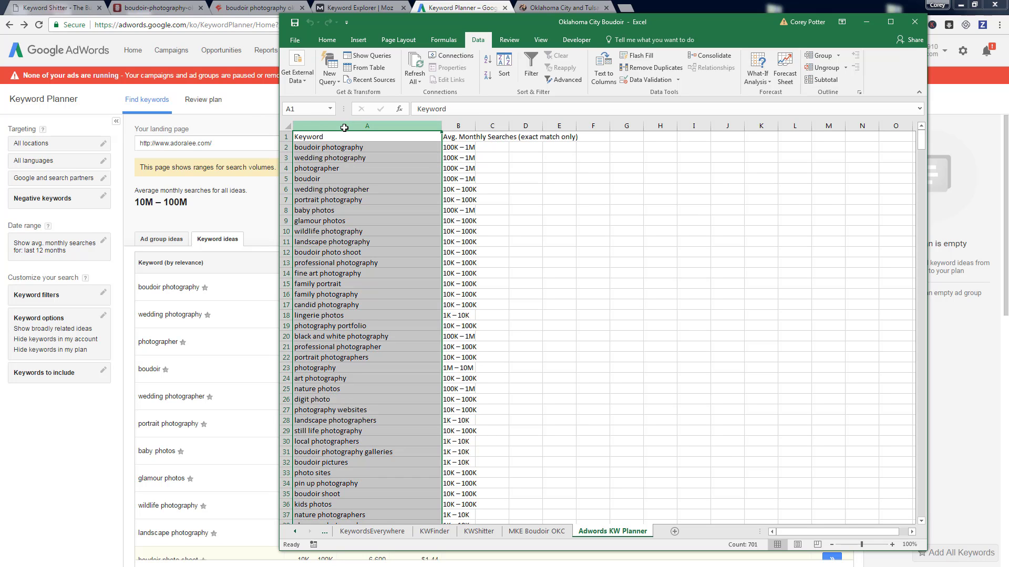
click(287, 126)
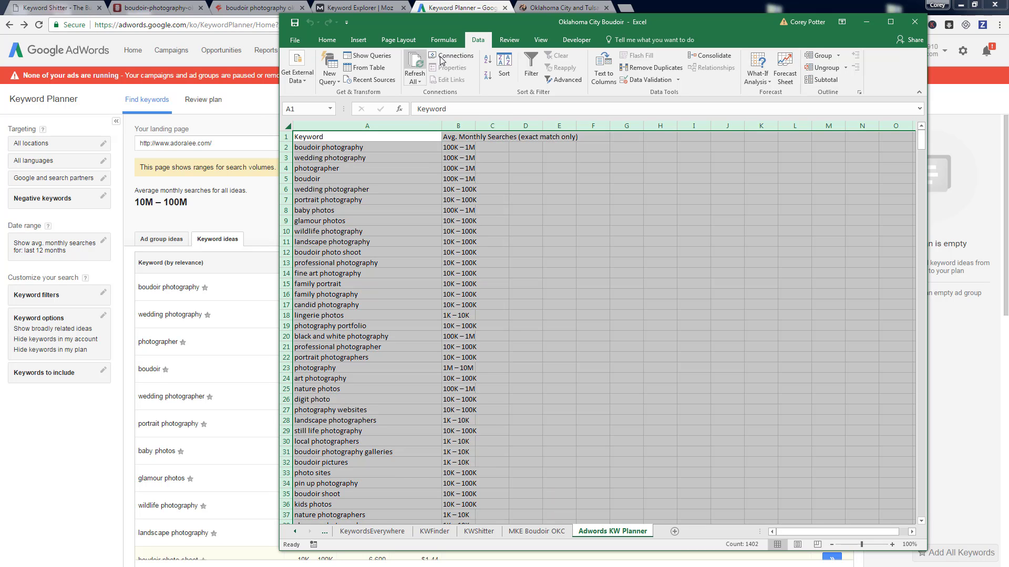
click(531, 65)
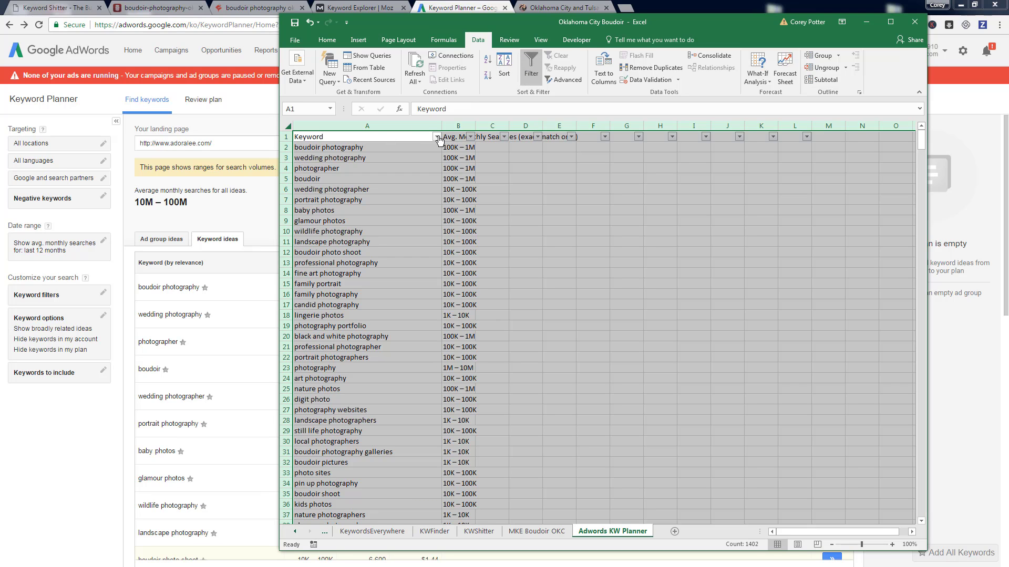
click(437, 137)
click(330, 226)
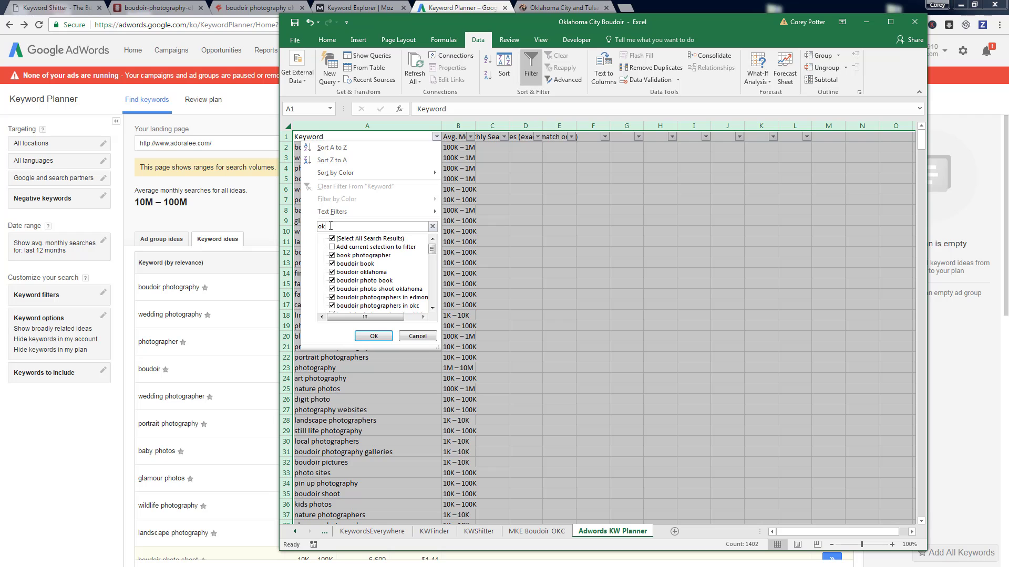
click(374, 336)
- Look through the filtered keywords and their monthly search ranges for terms relevant to Oklahoma boudoir photography
scroll(410, 365, down, 1)
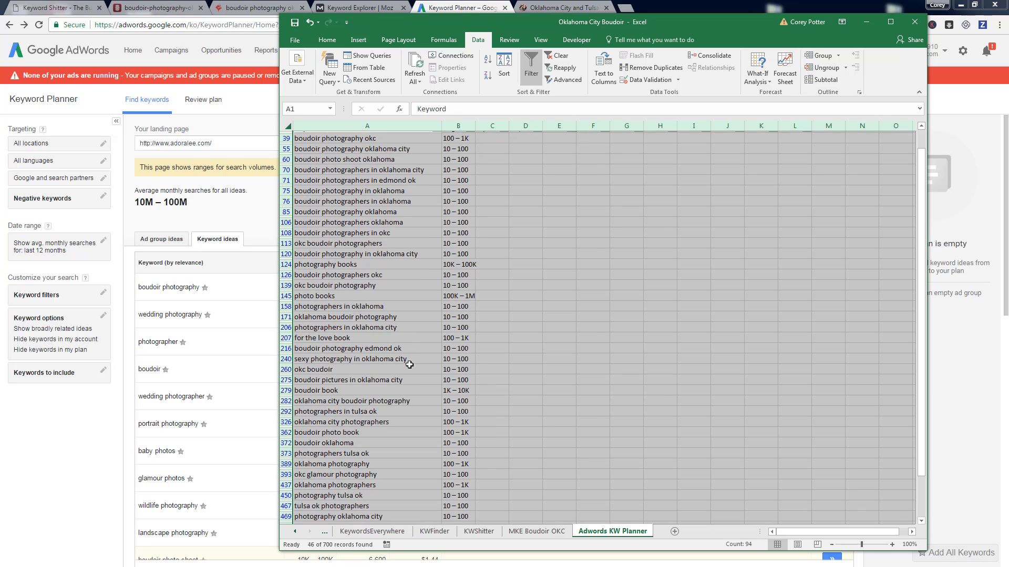
scroll(403, 379, down, 1)
scroll(403, 380, down, 1)
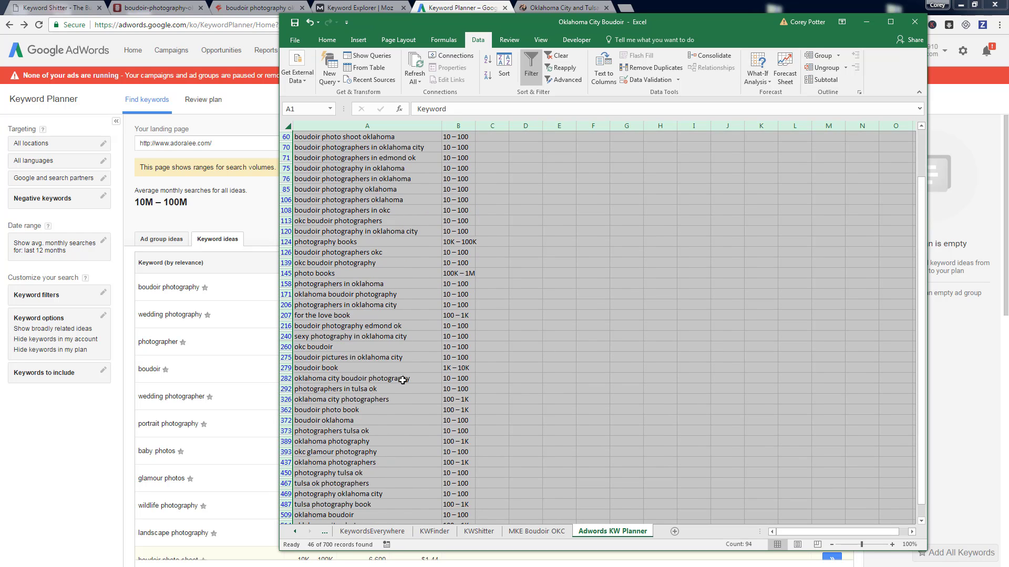
scroll(400, 400, down, 3)
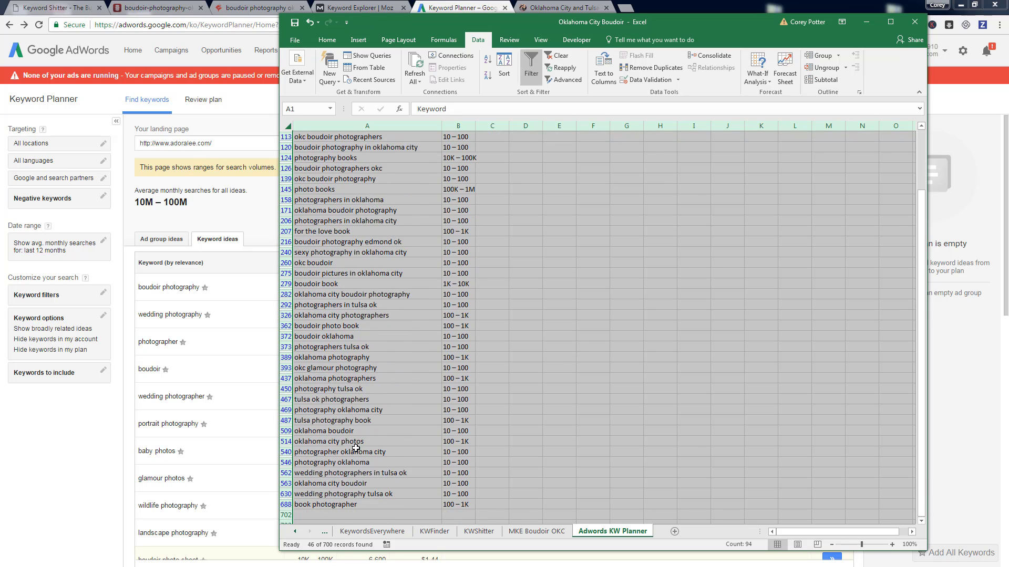
scroll(358, 380, up, 4)
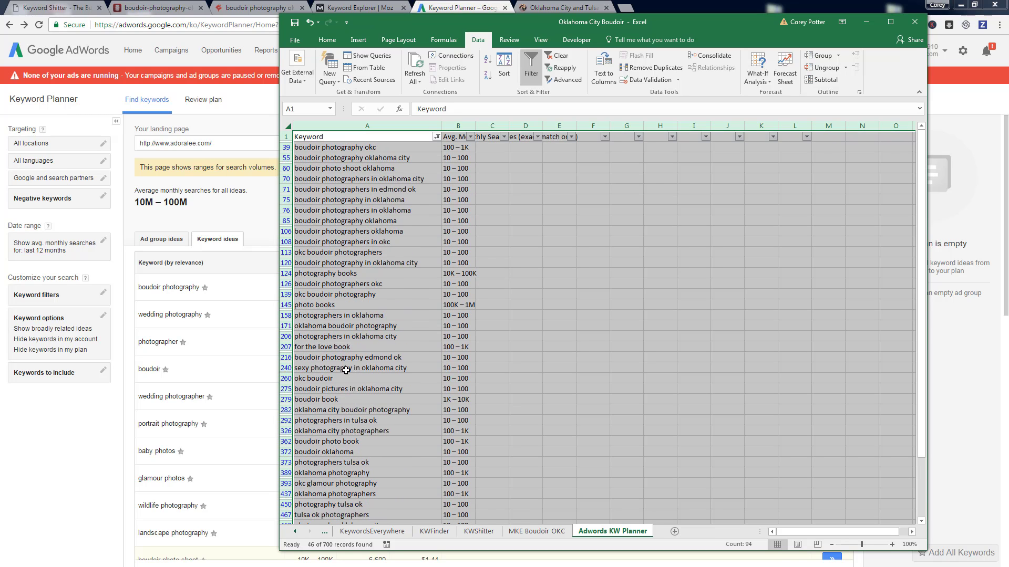
scroll(360, 226, down, 1)
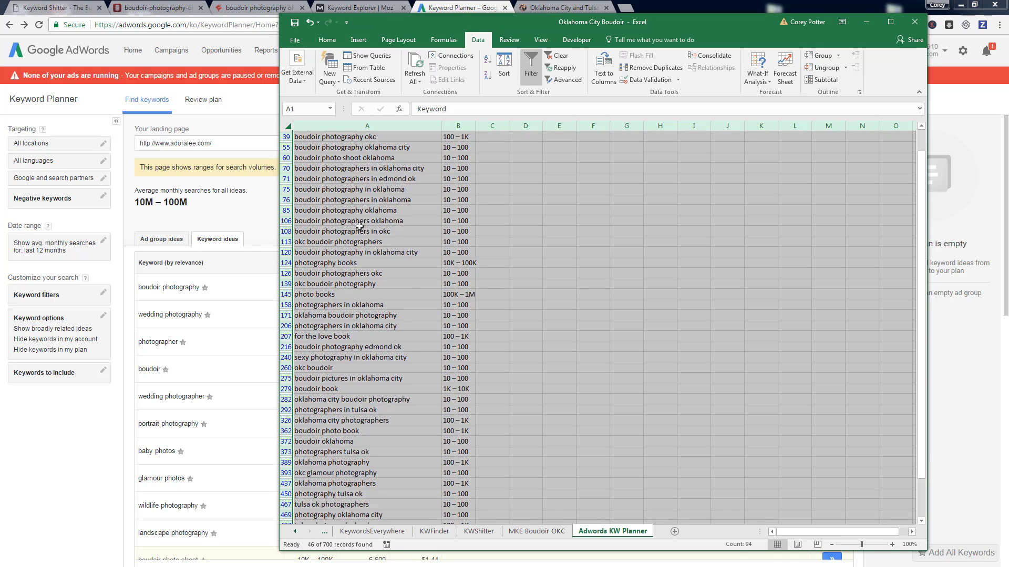
scroll(358, 251, up, 1)
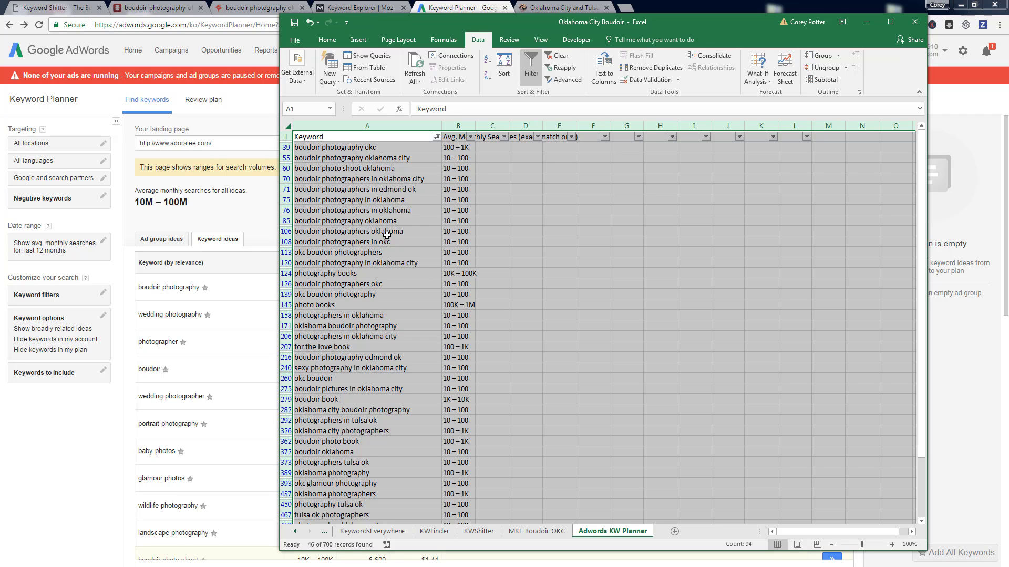
scroll(386, 236, down, 4)
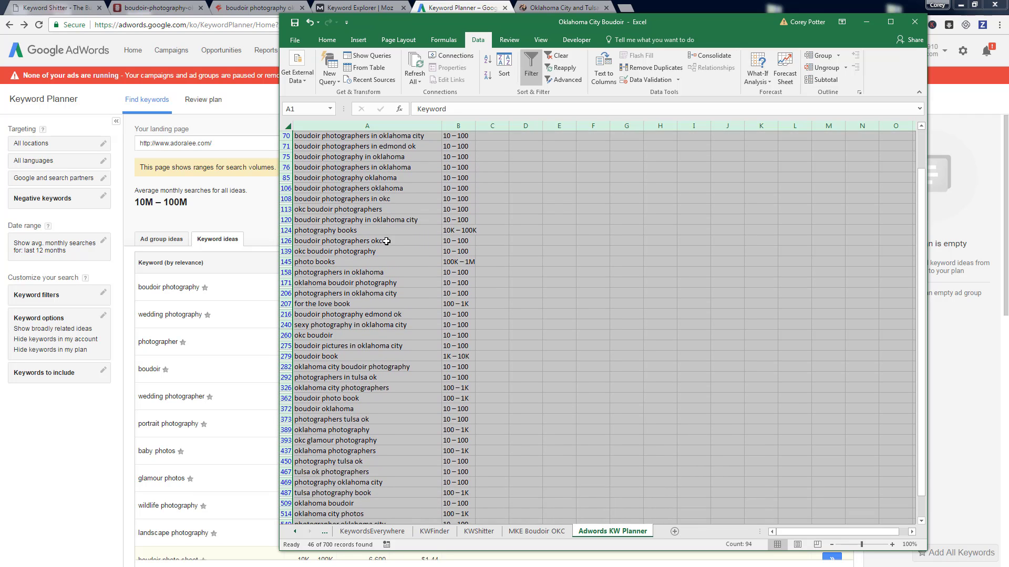
scroll(337, 281, down, 1)
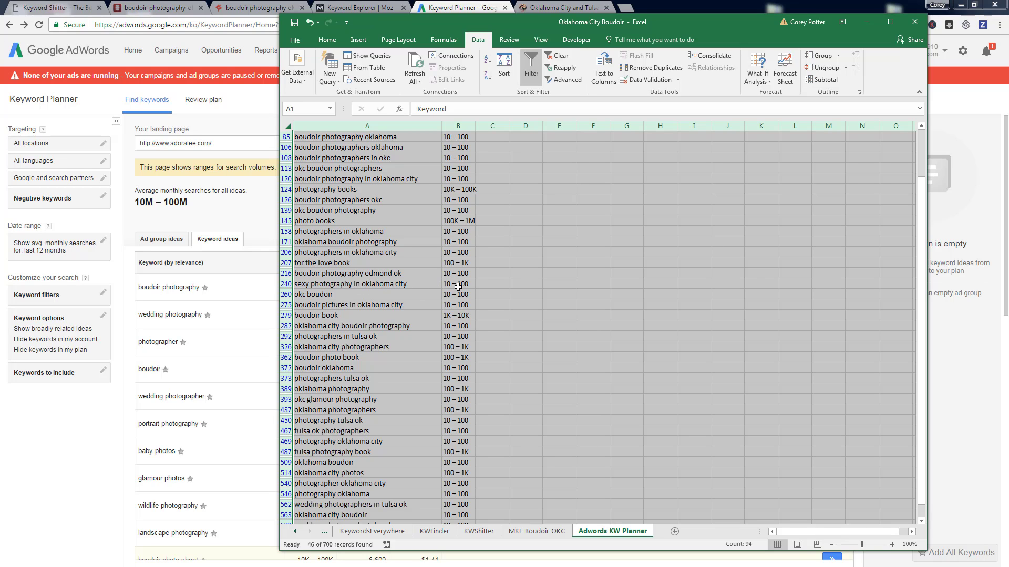
scroll(363, 356, down, 2)
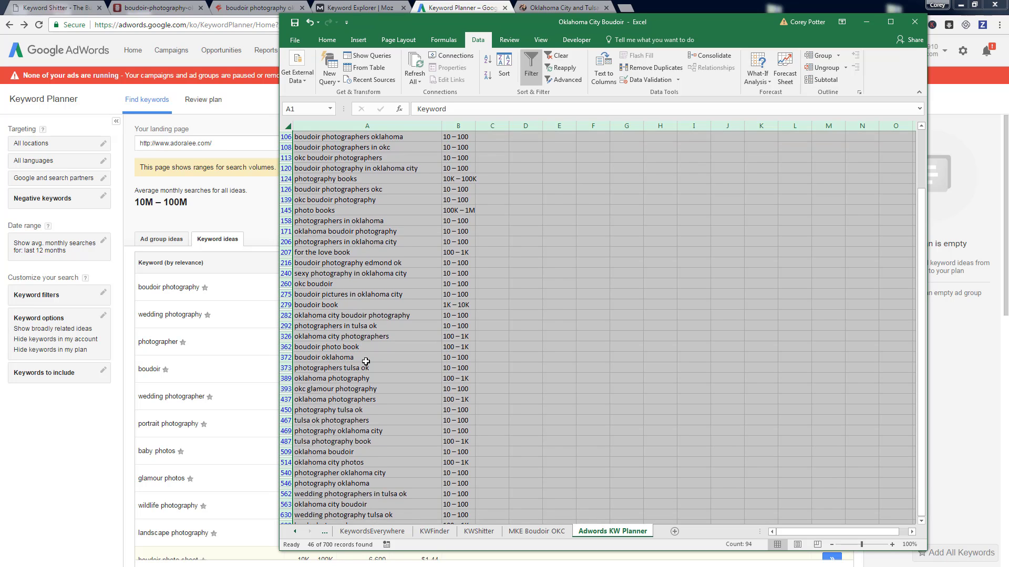
scroll(366, 361, up, 1)
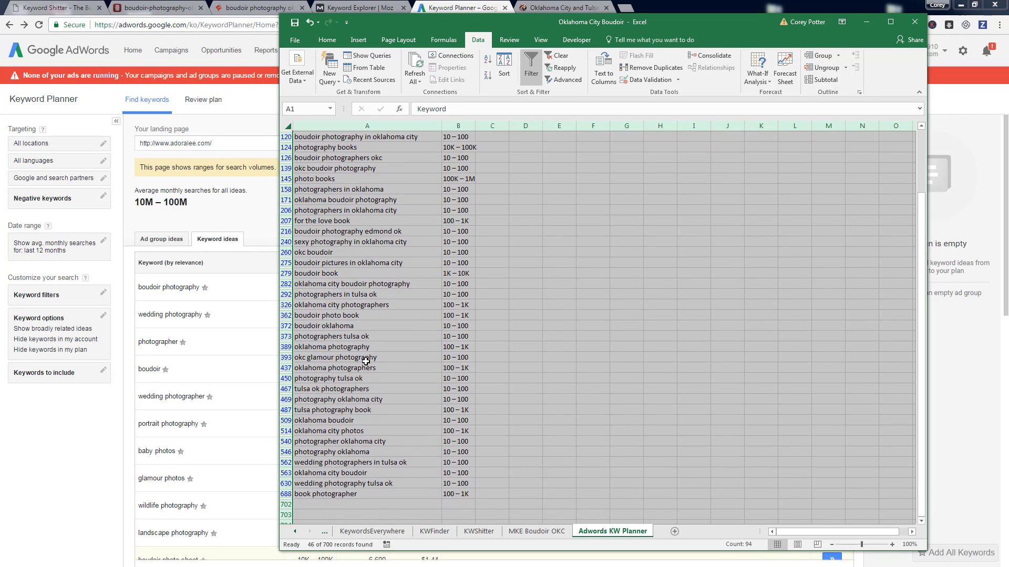
scroll(366, 361, up, 10)
click(355, 220)
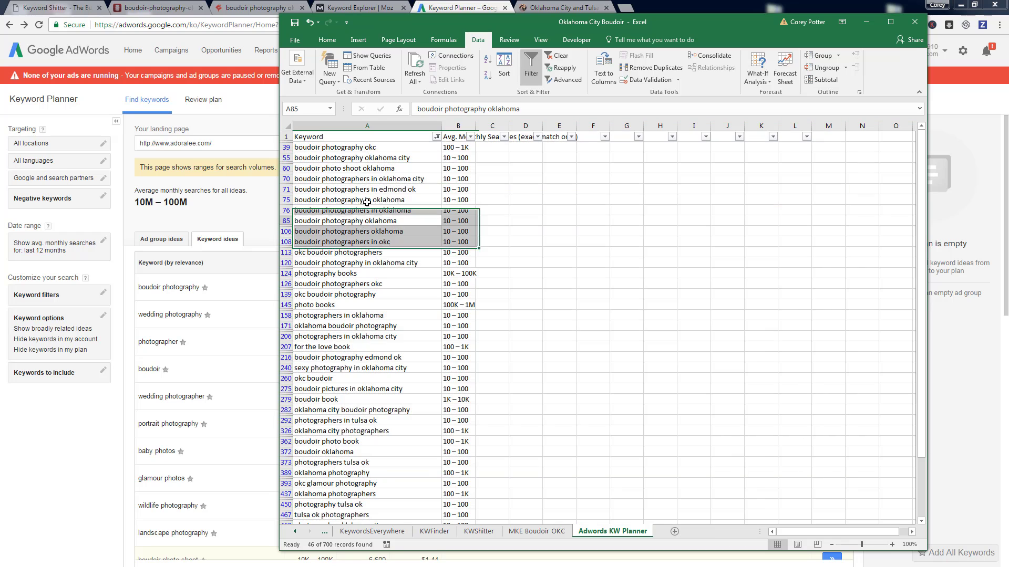
- Copy the filtered keywords from the Keyword column, without their search volumes, into a new sheet starting at A1
drag(380, 147, 369, 515)
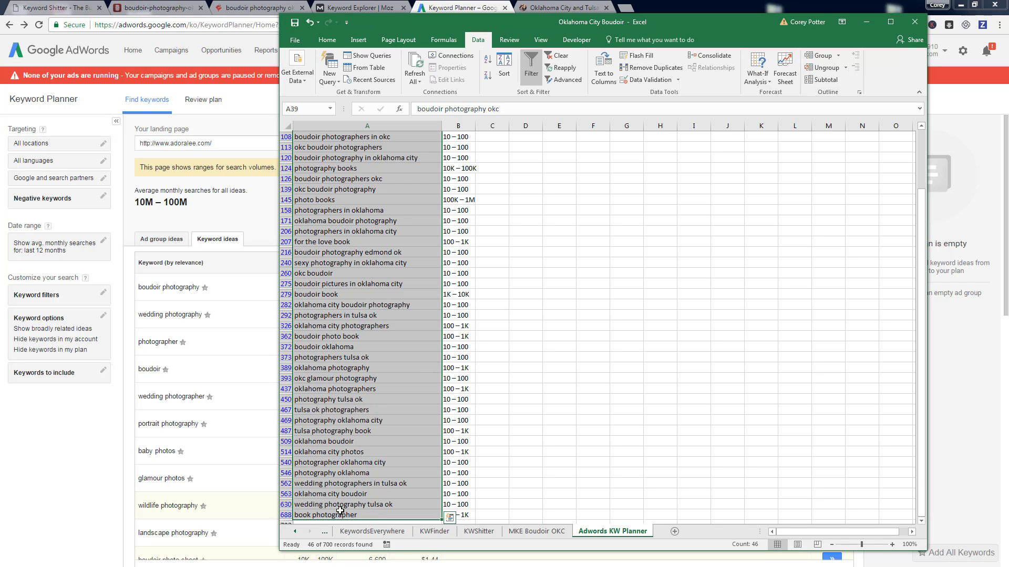
key(ctrl+c)
click(675, 531)
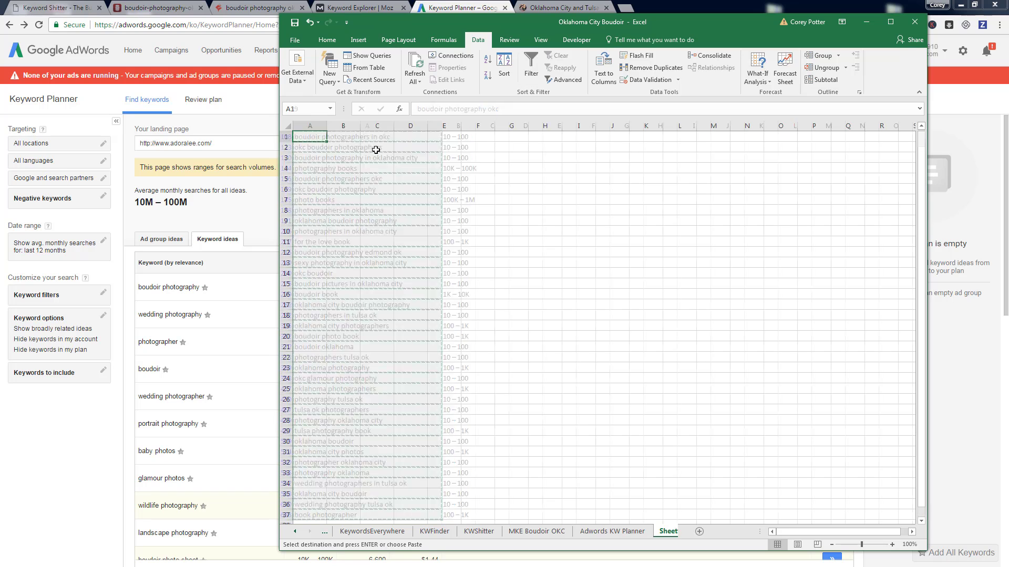
key(ctrl+v)
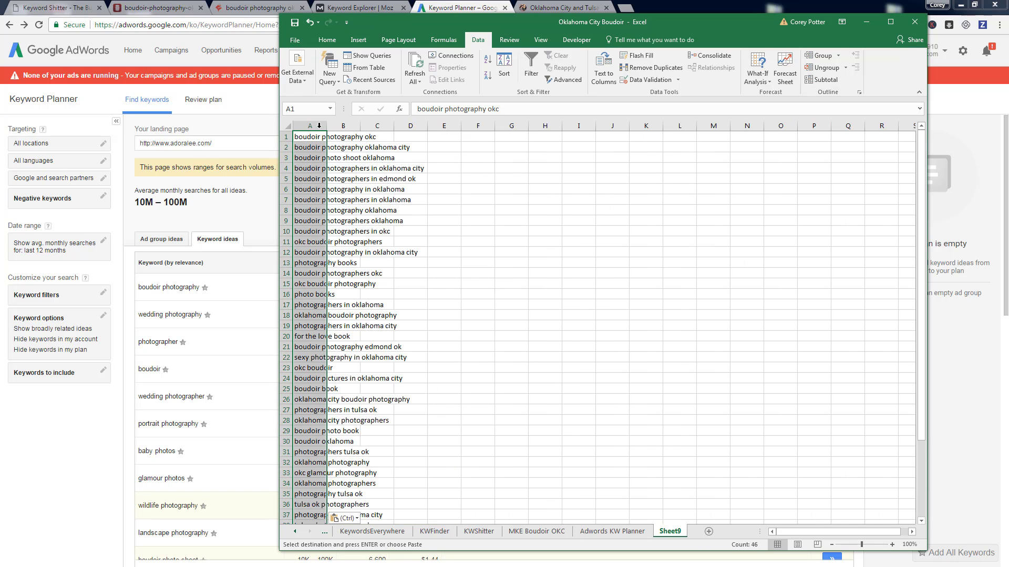
- Add a filter to the whole new sheet and filter column A to keywords containing "photo"
click(287, 126)
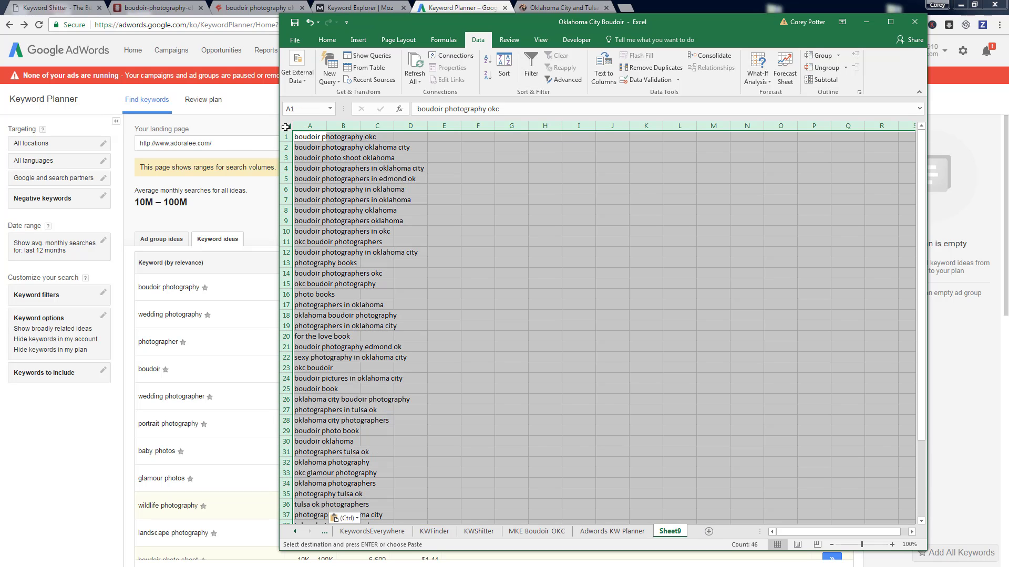
click(531, 66)
click(322, 137)
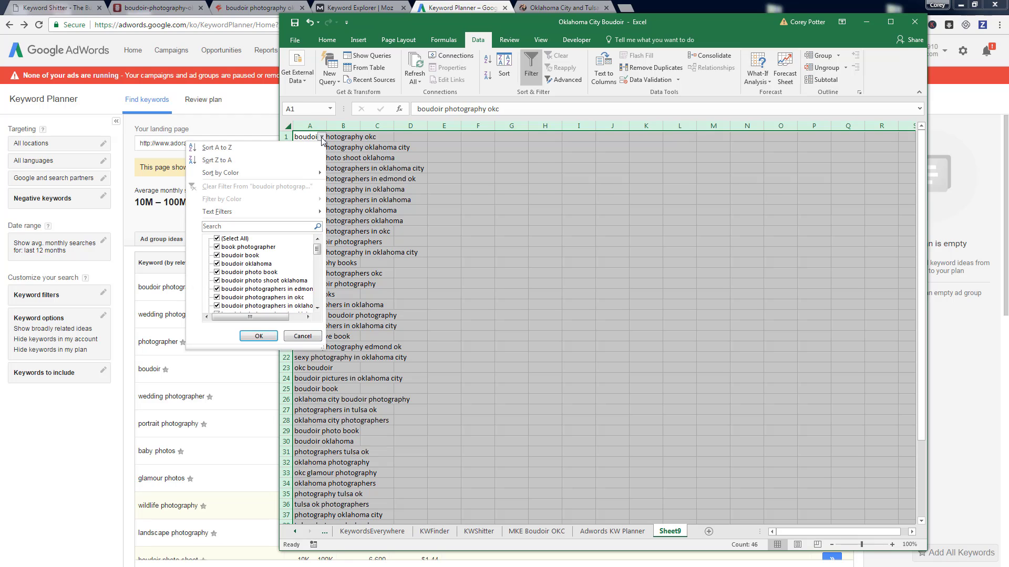
click(254, 227)
text(photo)
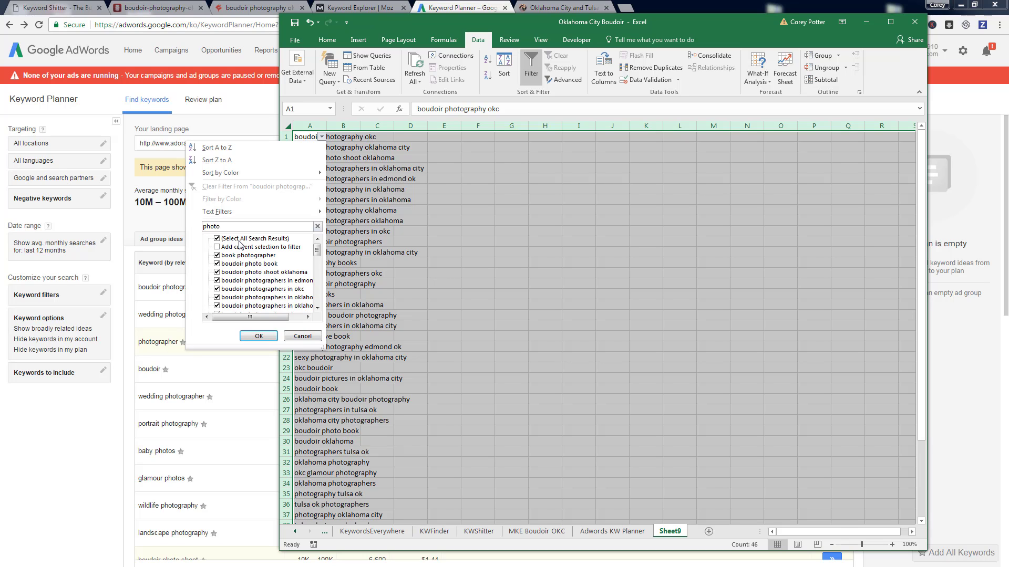
click(258, 335)
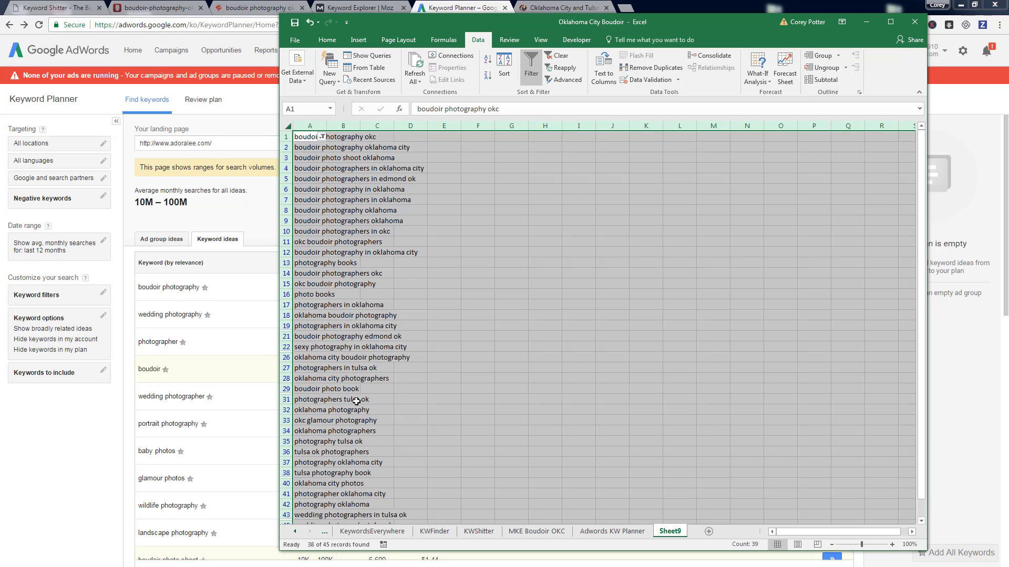
- Delete the rows for the irrelevant keywords "photography books", "photo books" and "book photographer" from the filtered list
click(322, 296)
scroll(382, 383, down, 1)
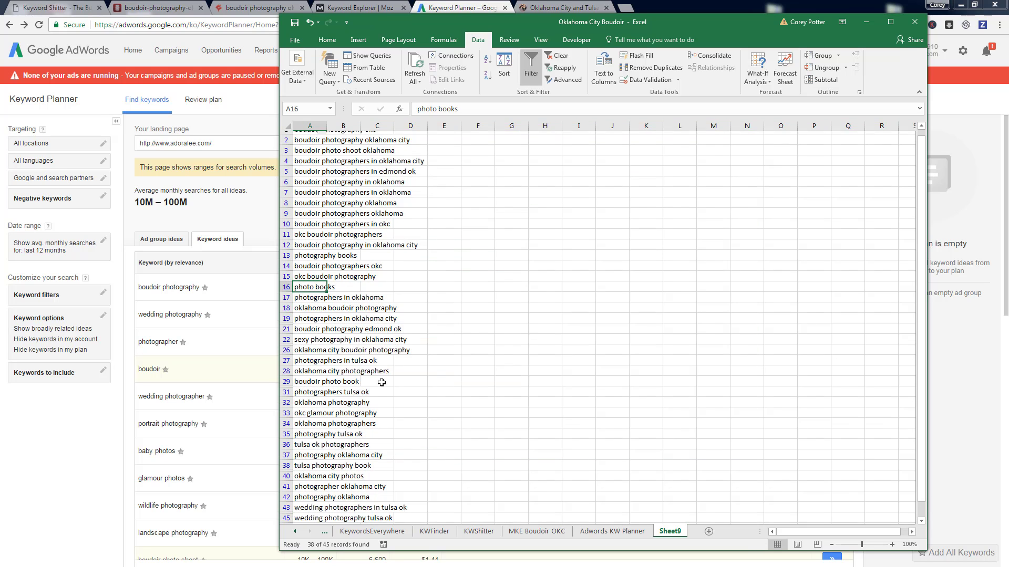
scroll(368, 387, down, 6)
scroll(317, 353, up, 6)
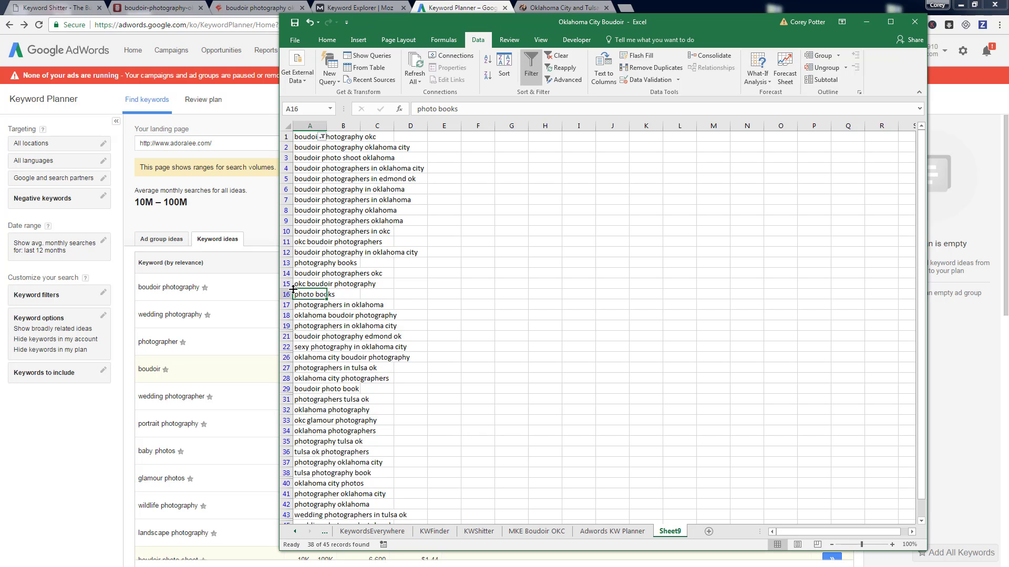
right_click(284, 263)
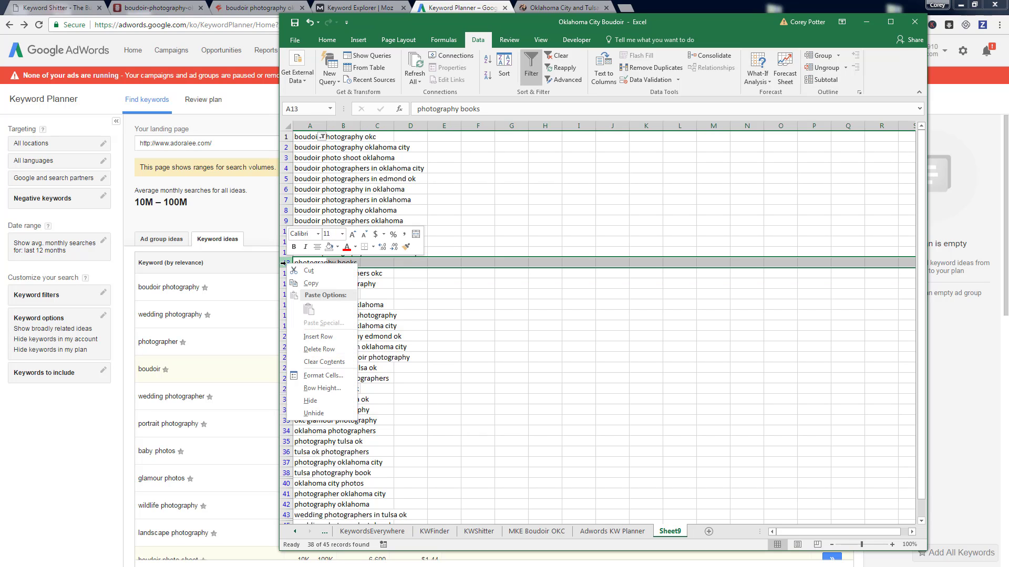
click(322, 352)
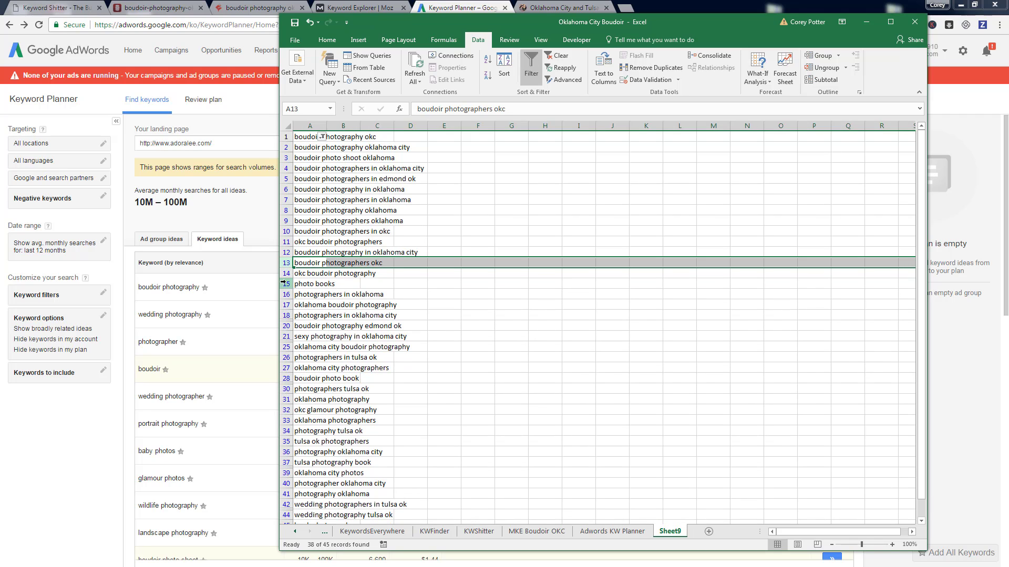
right_click(286, 283)
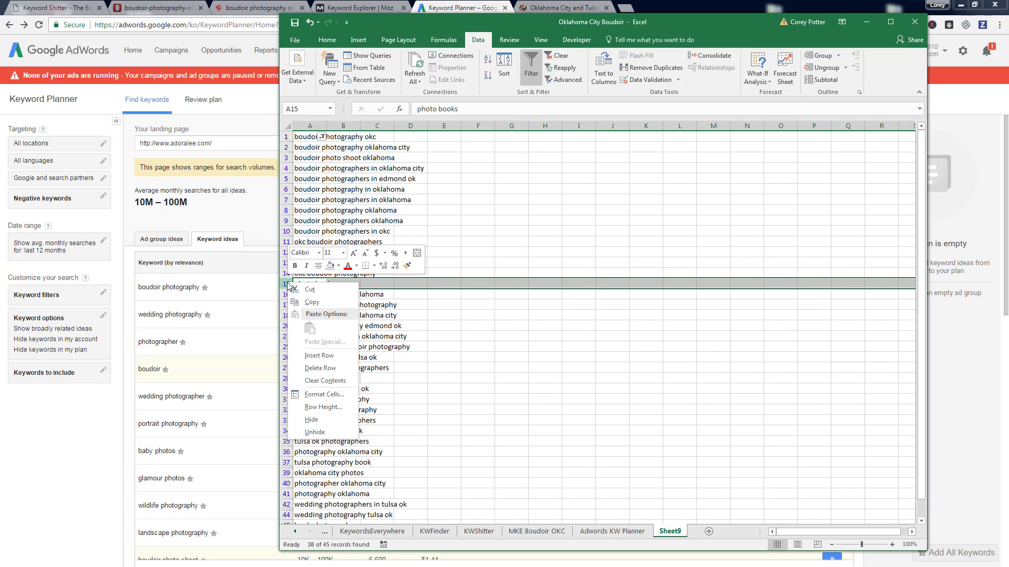
click(320, 368)
scroll(291, 498, down, 1)
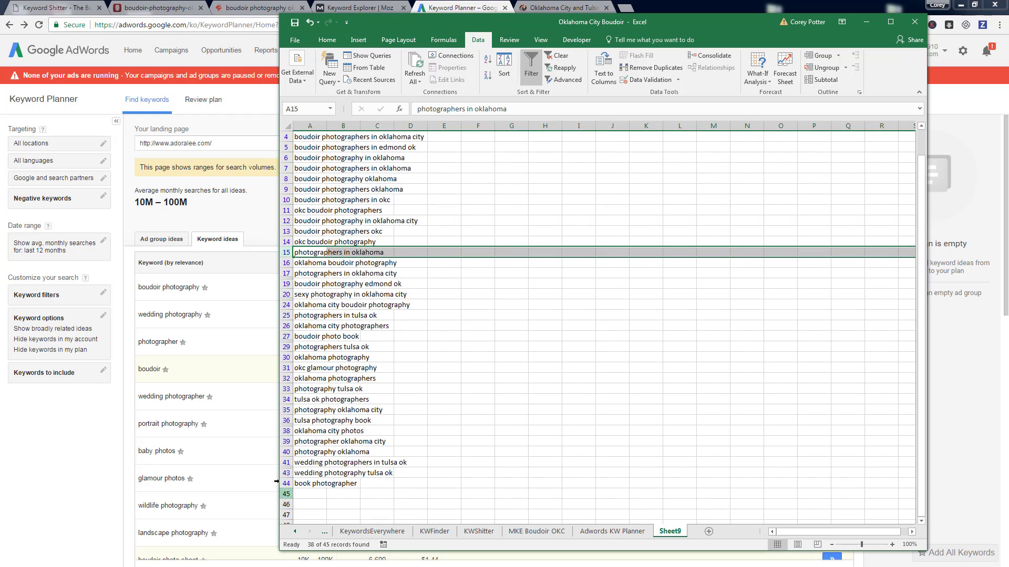
right_click(287, 484)
click(323, 422)
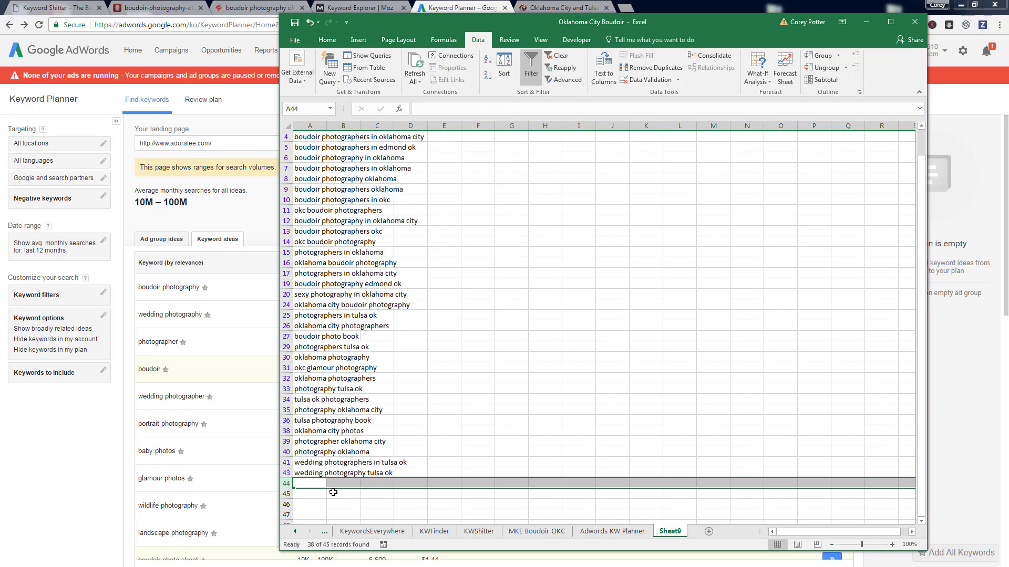
- Clear the "photo" filter from the keyword column
scroll(321, 427, up, 1)
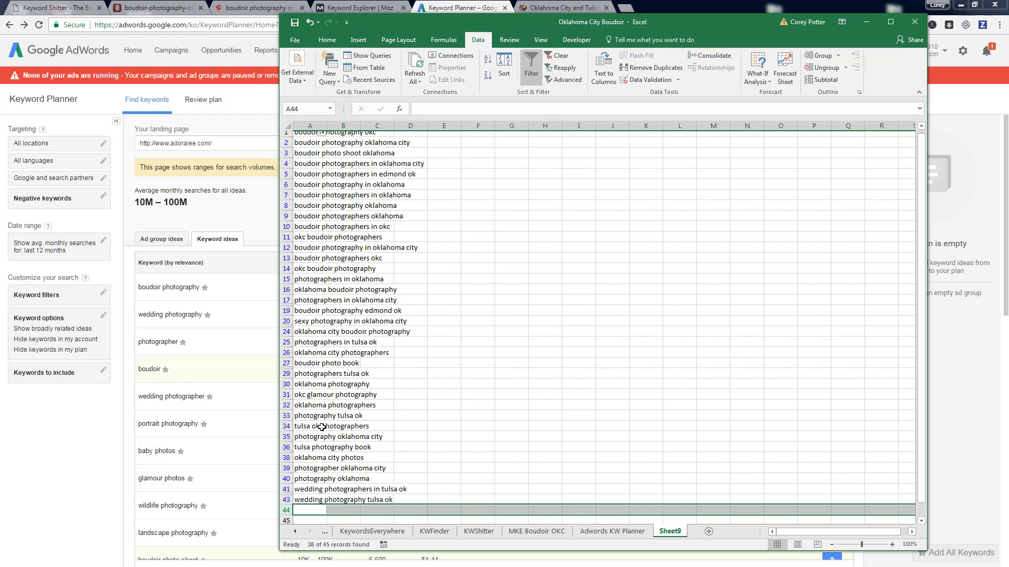
click(322, 137)
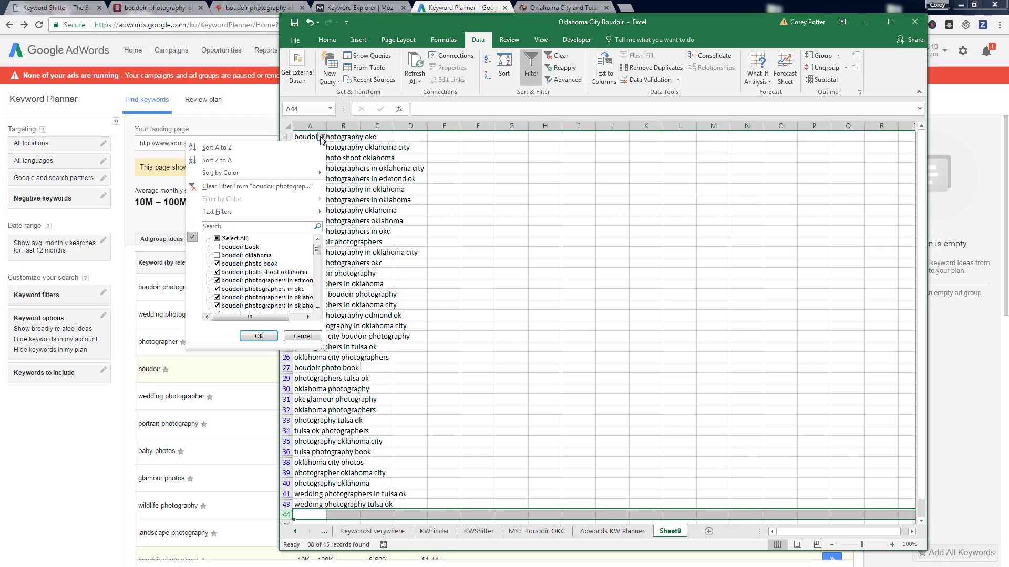
click(250, 191)
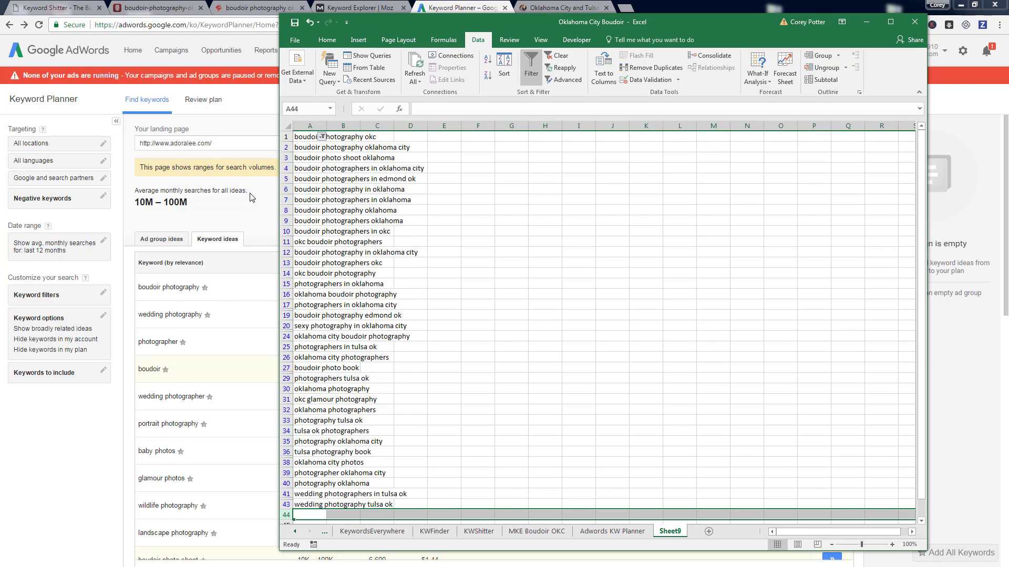
- Filter column A to keywords containing "book" and delete all the matching rows below the first row
click(321, 137)
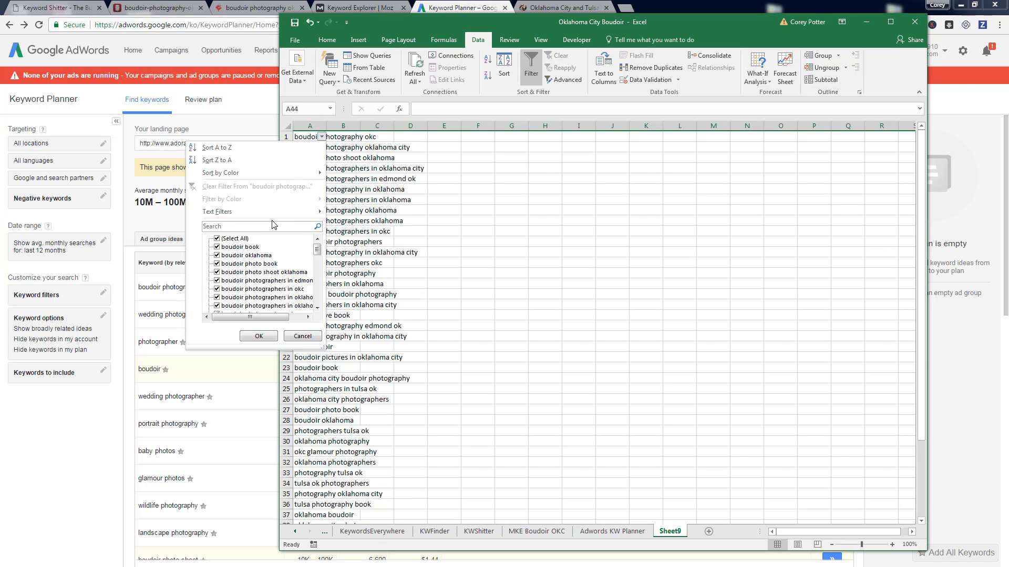
click(271, 225)
text(book)
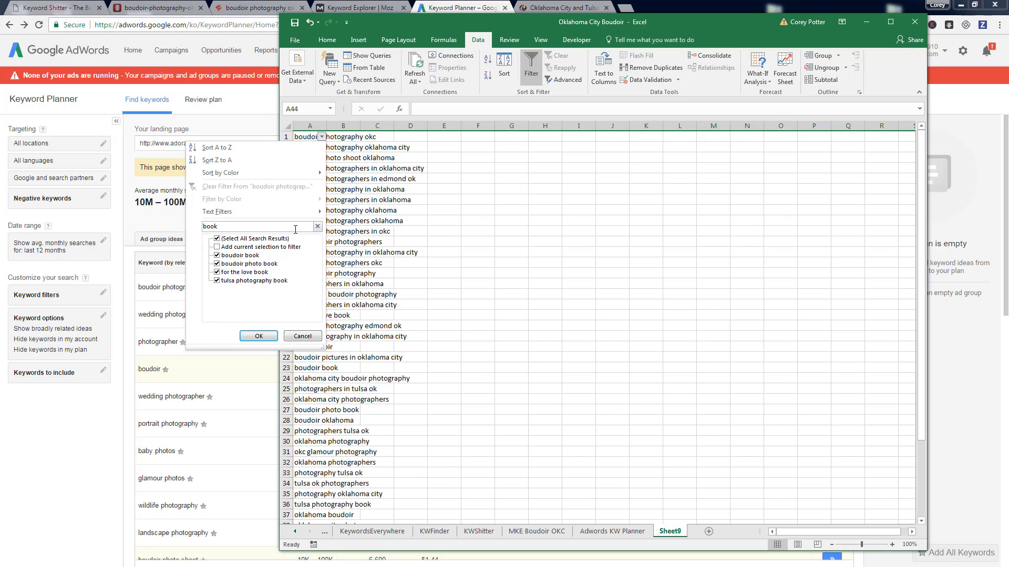
click(259, 335)
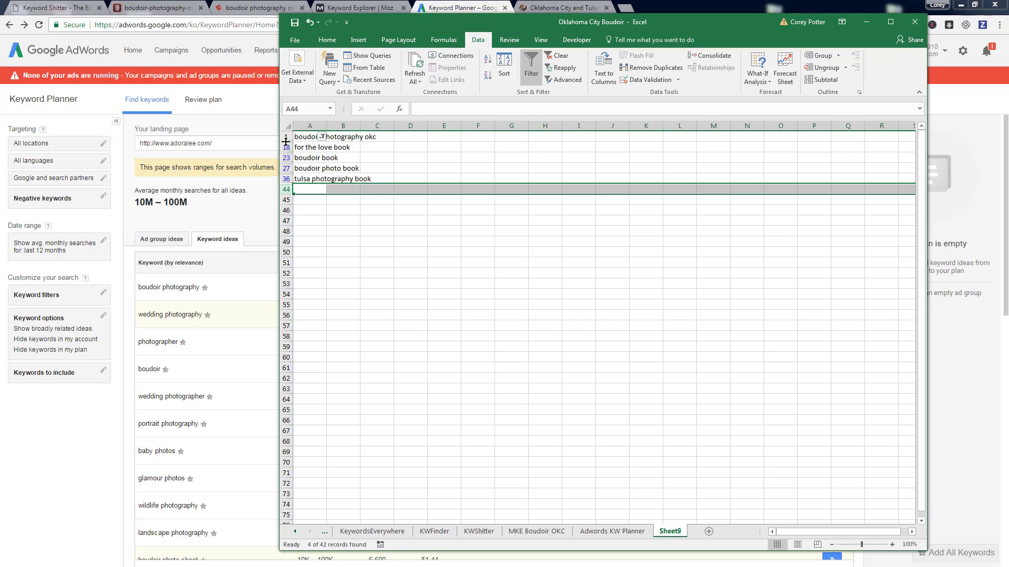
drag(285, 147, 285, 179)
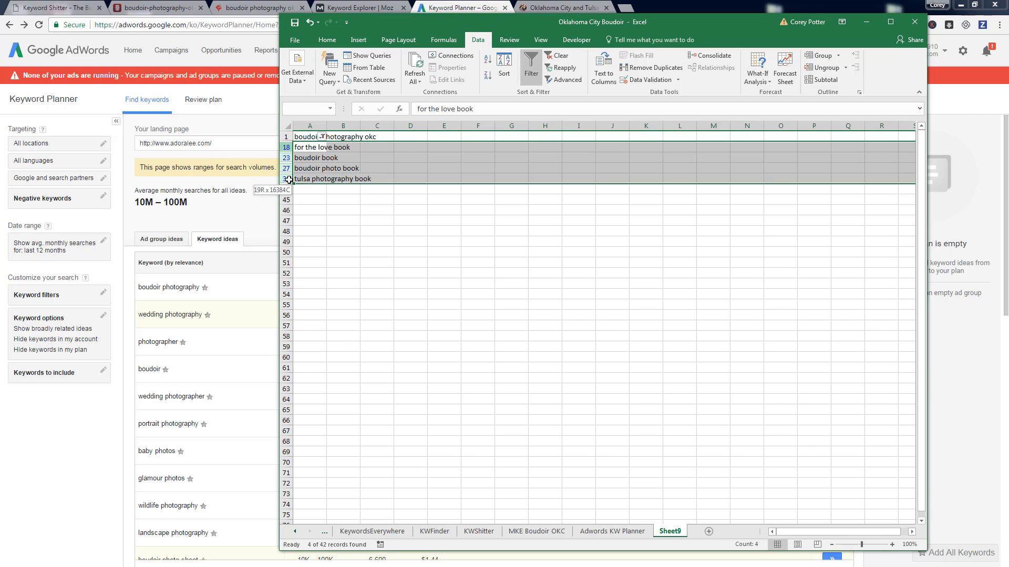
right_click(284, 150)
click(318, 237)
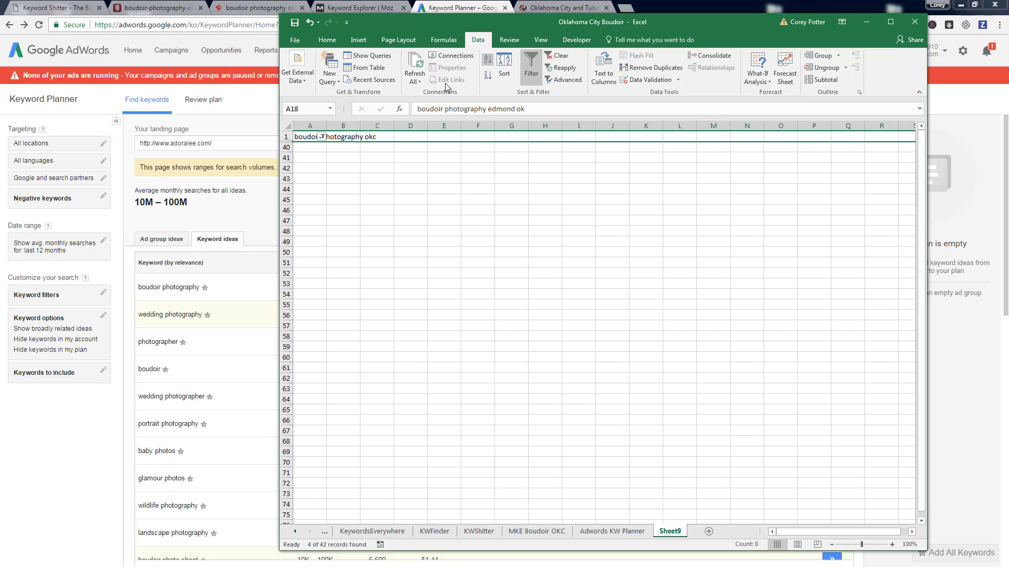
- Clear the "book" filter from column A and look through the remaining keywords for other irrelevant terms
click(321, 137)
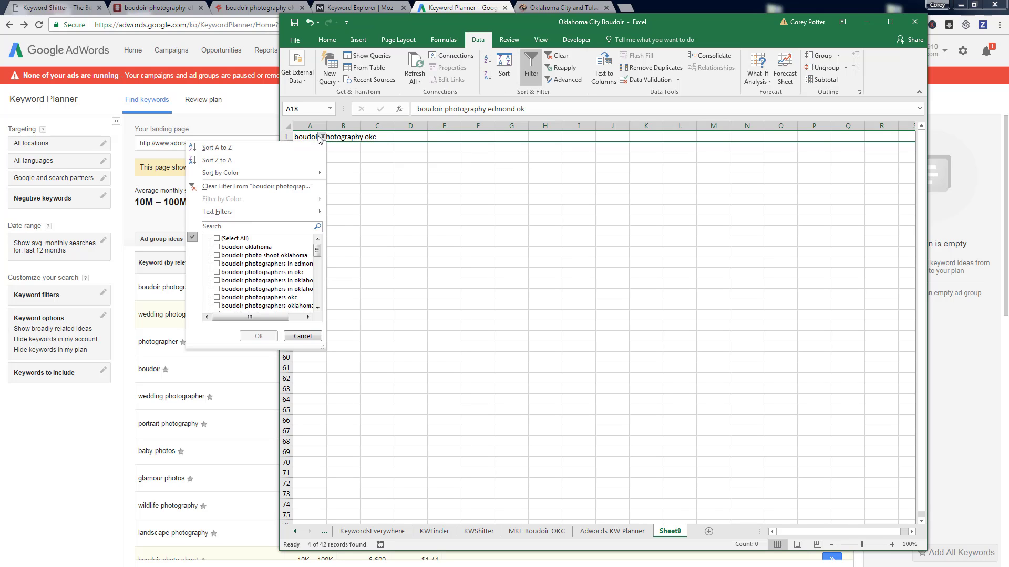
click(246, 187)
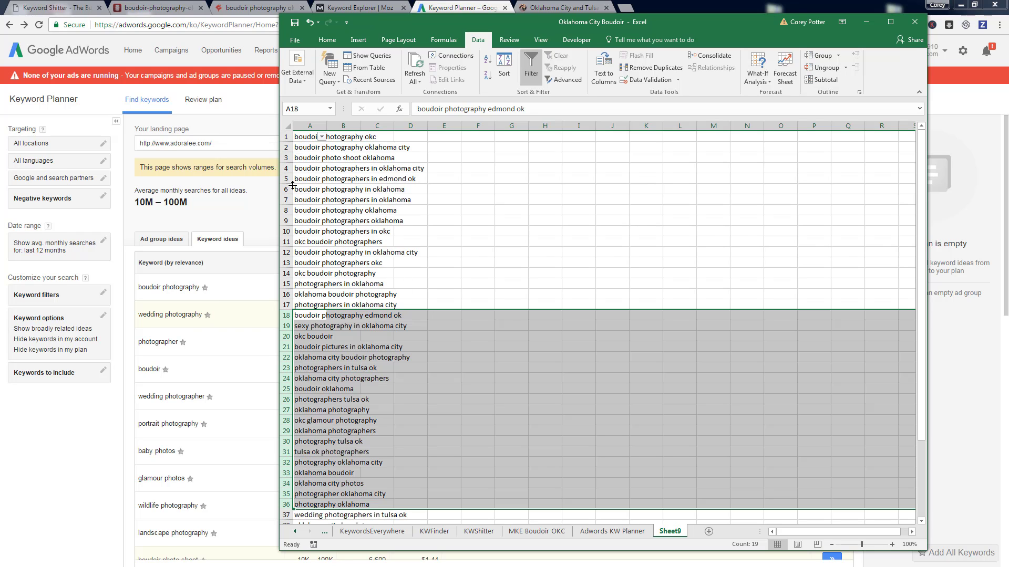
click(351, 199)
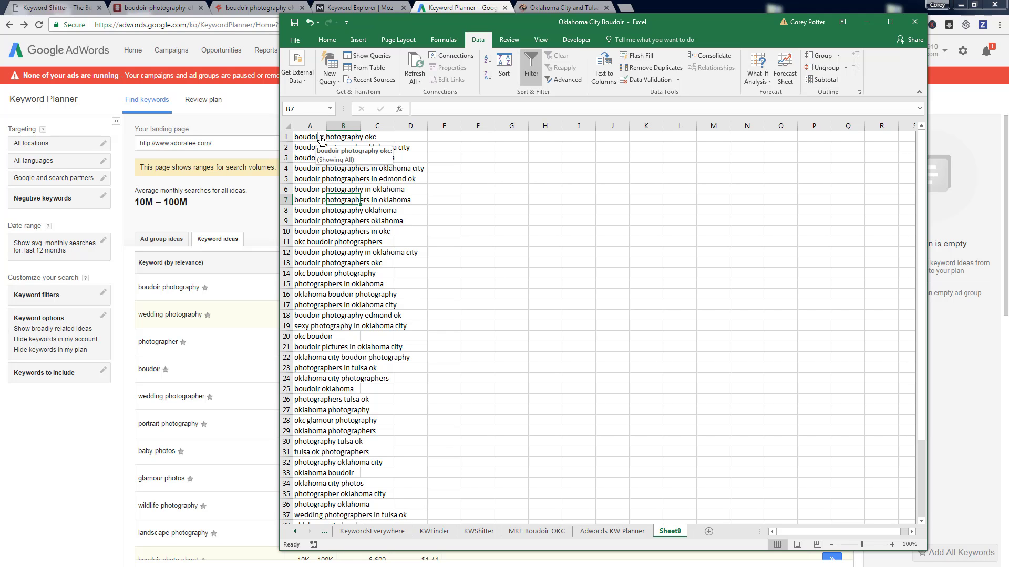
click(323, 138)
click(313, 127)
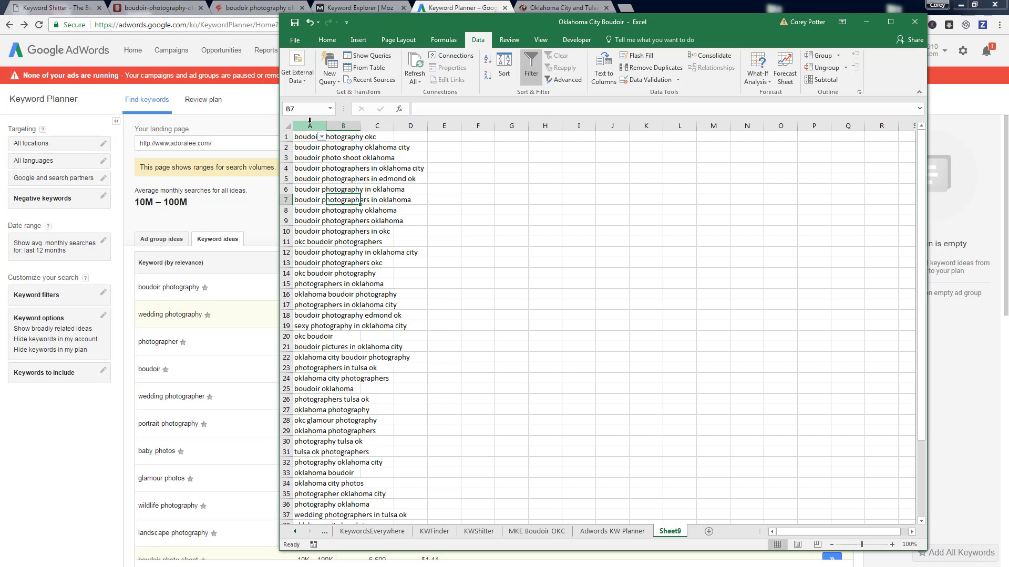
scroll(351, 342, down, 1)
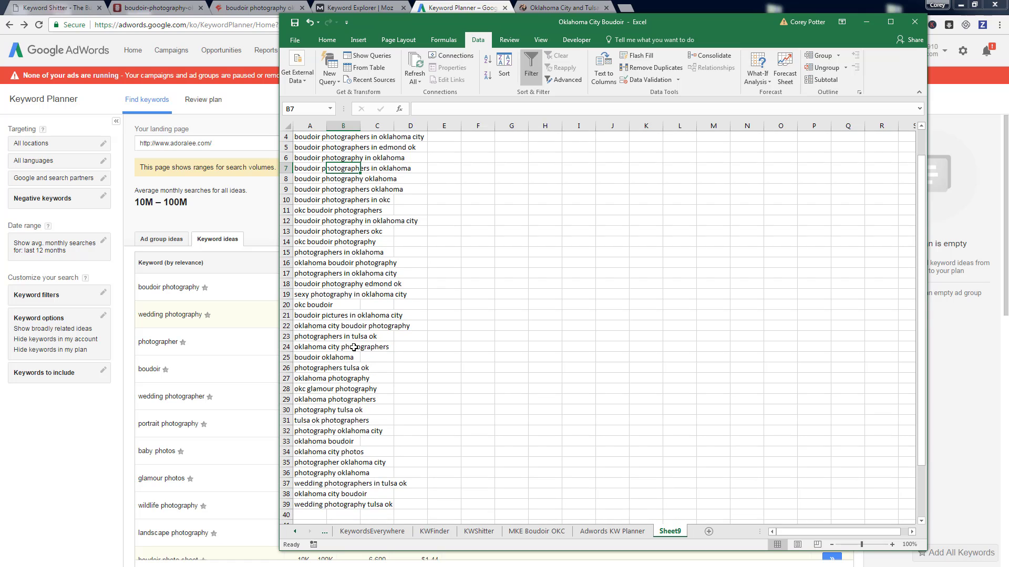
scroll(354, 347, up, 1)
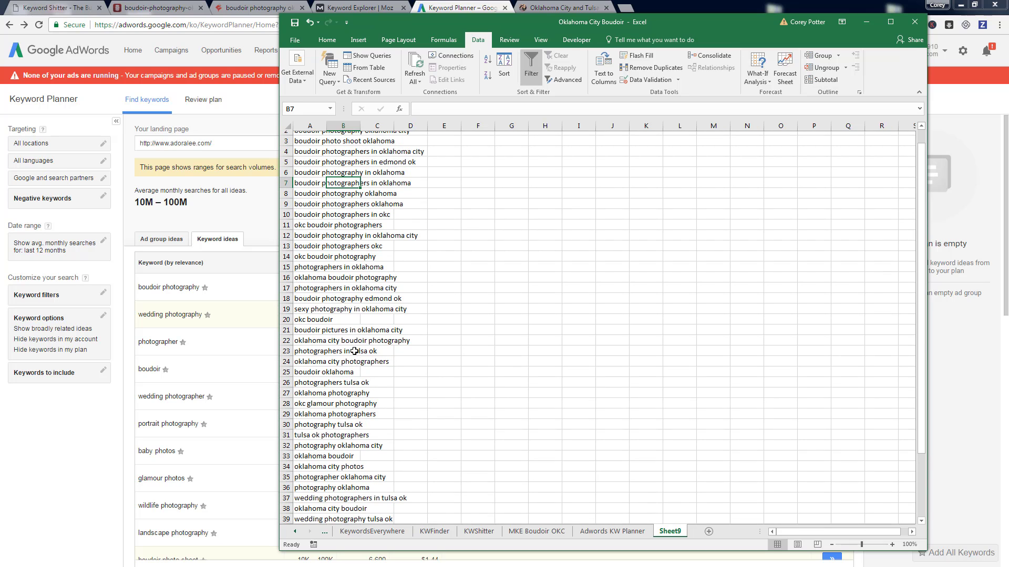
- Filter column A to keywords containing "wedding" and delete the two Tulsa wedding photography rows
click(321, 137)
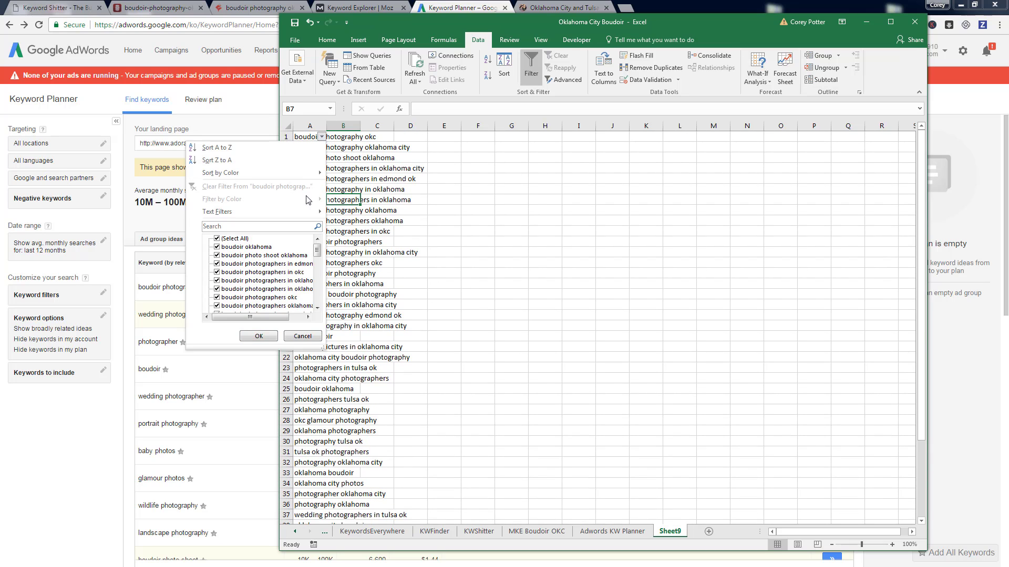
click(225, 226)
text(wedding)
click(273, 337)
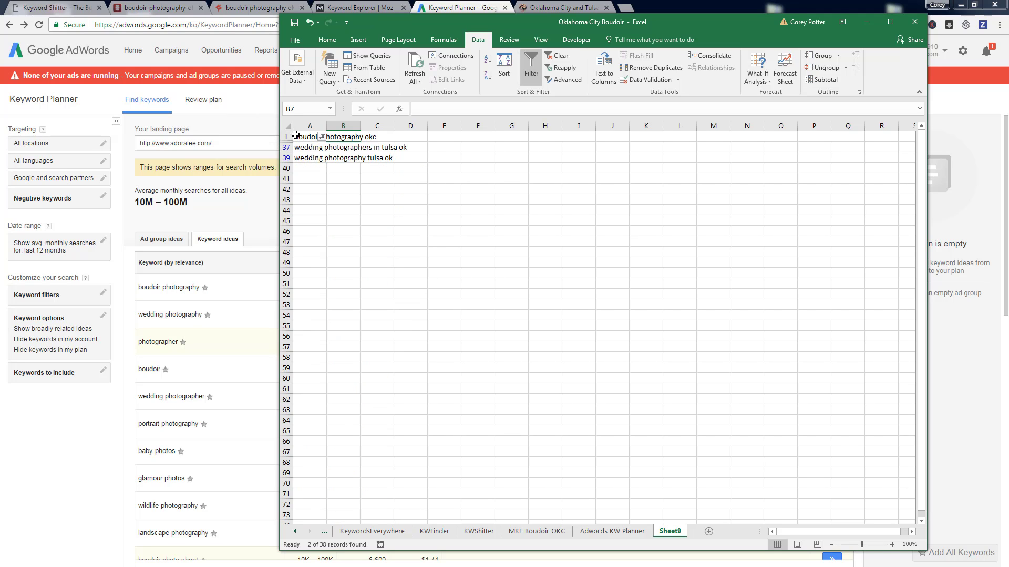
drag(286, 147, 286, 158)
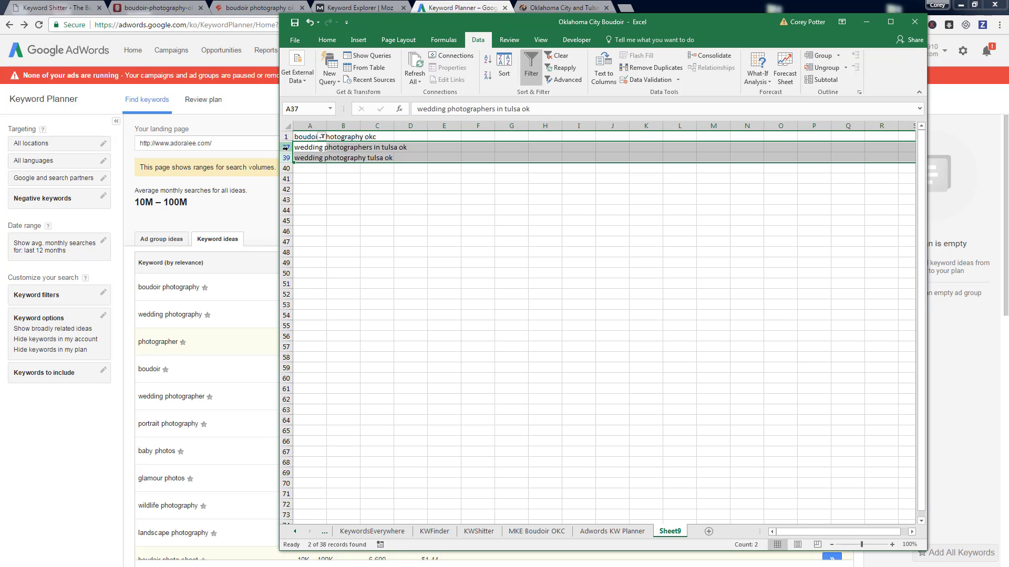
right_click(286, 148)
click(325, 232)
click(385, 240)
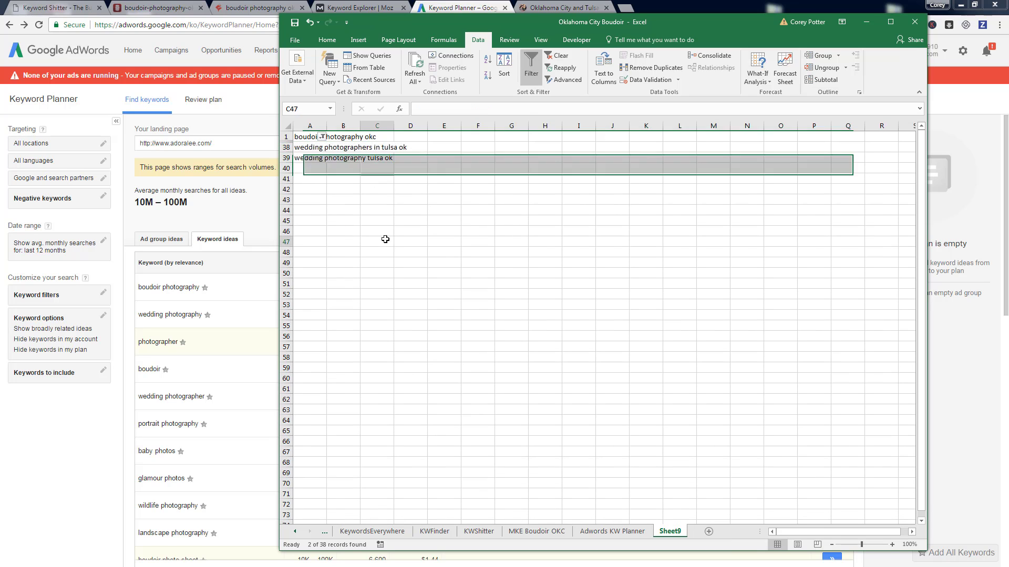
- Clear the "wedding" filter from column A to list all remaining keywords again
click(323, 138)
click(260, 185)
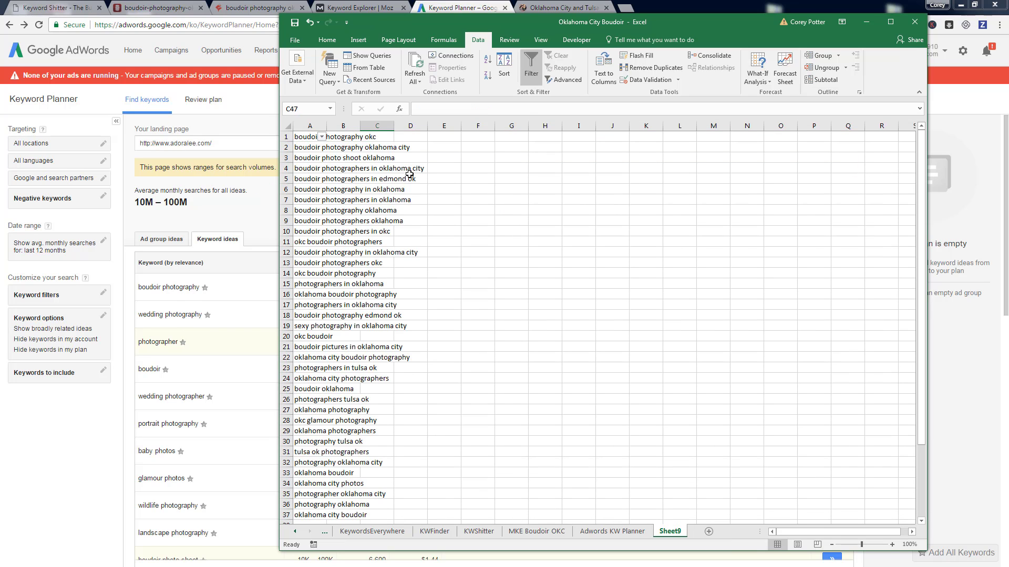
click(380, 167)
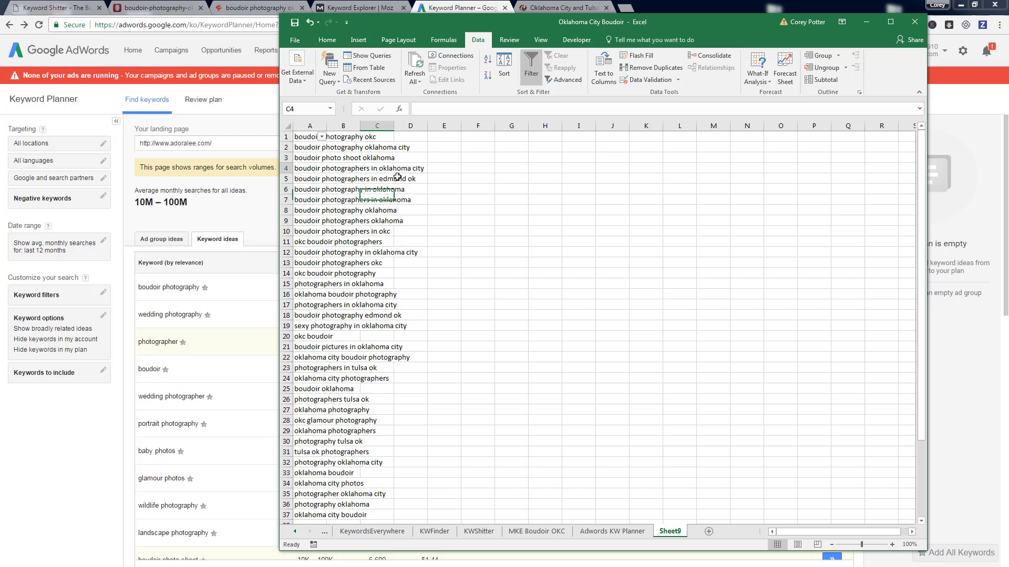
- Delete the "oklahoma photography" row from the trimmed keyword list and check the remaining keywords
click(287, 409)
right_click(287, 409)
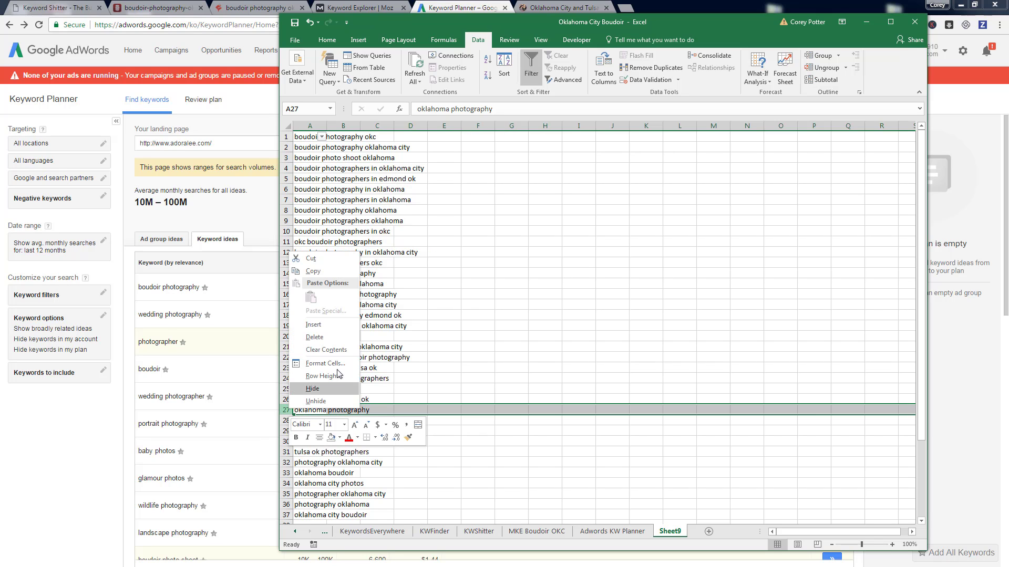
click(311, 339)
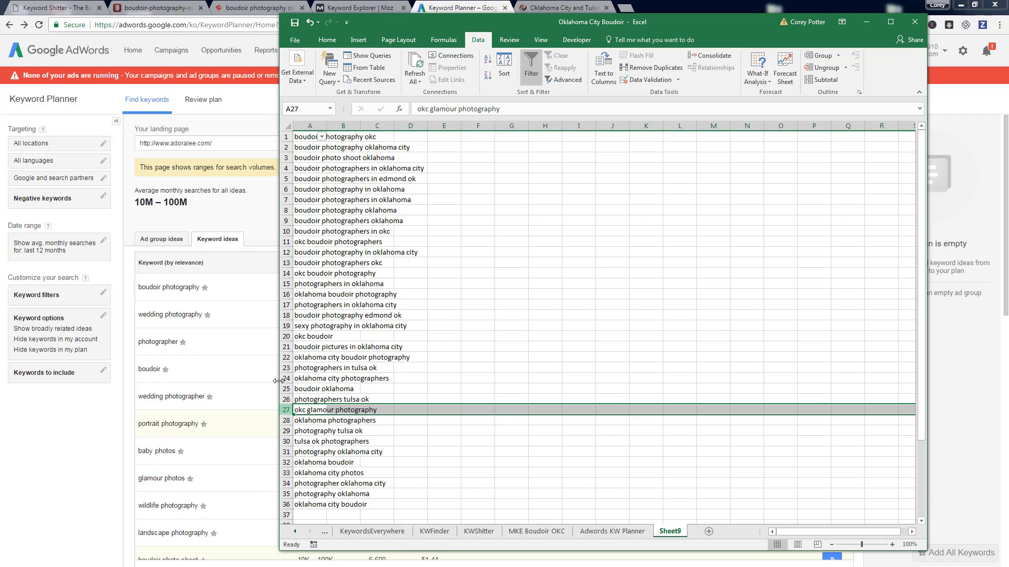
scroll(374, 487, down, 4)
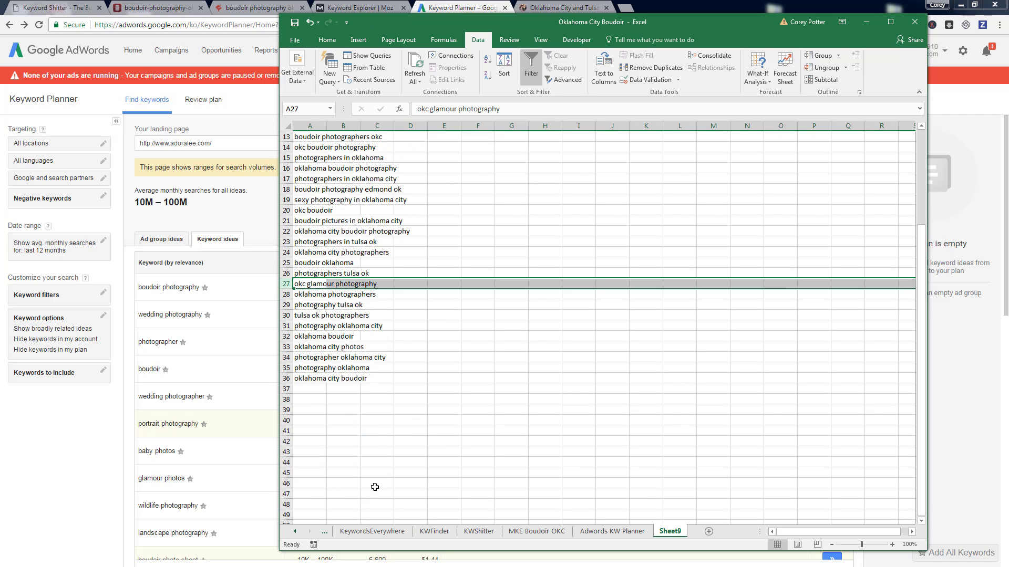
scroll(375, 487, up, 4)
click(350, 260)
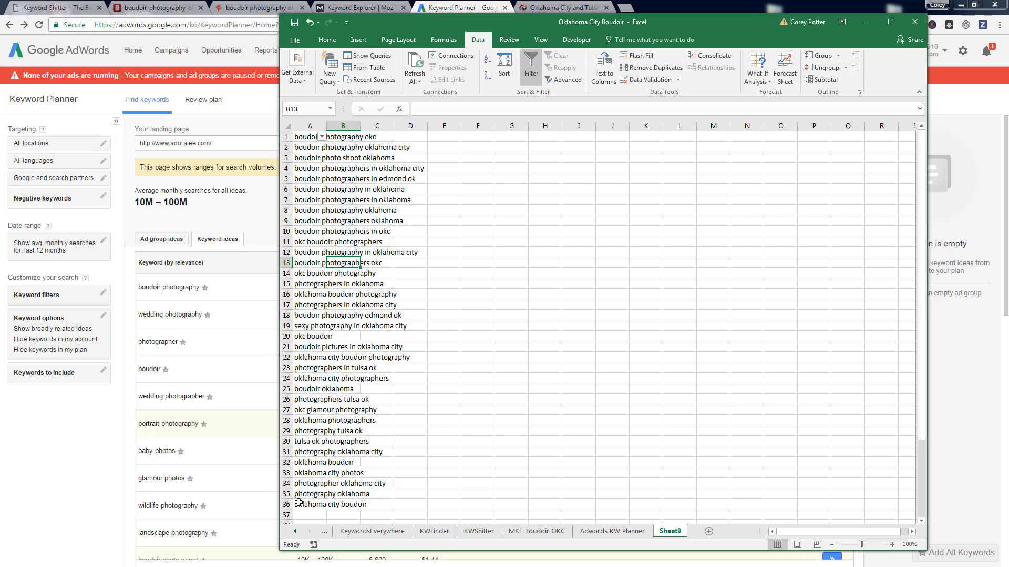
- Delete the "oklahoma city photos" and "photography oklahoma" rows near the end of the keyword list
right_click(287, 474)
click(324, 405)
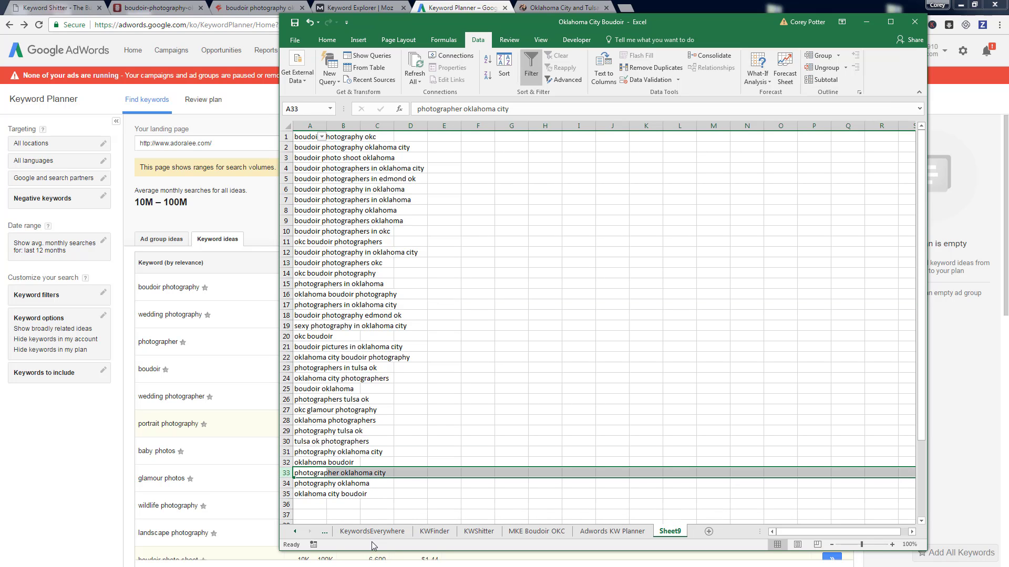
click(286, 483)
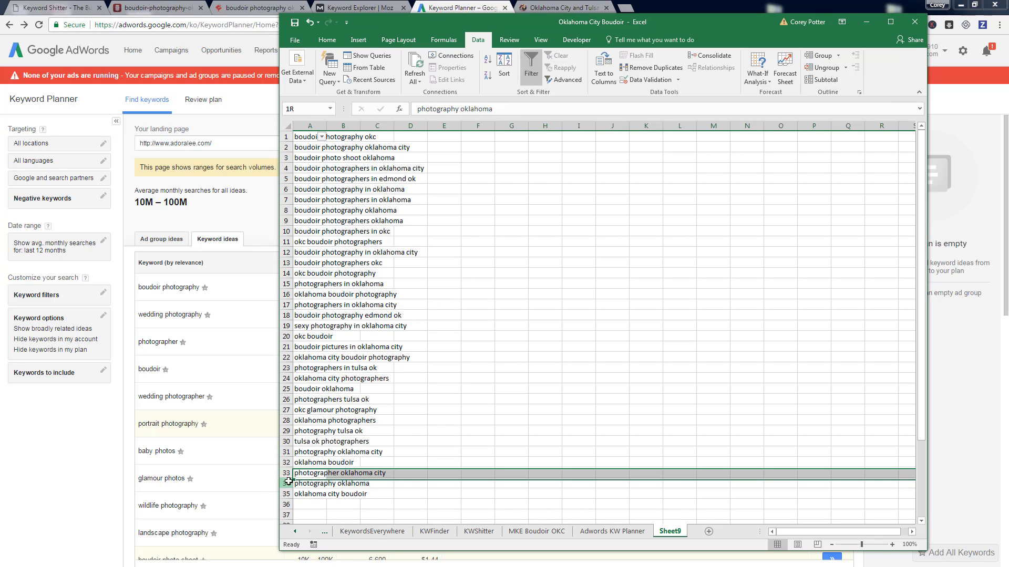
right_click(286, 483)
click(316, 411)
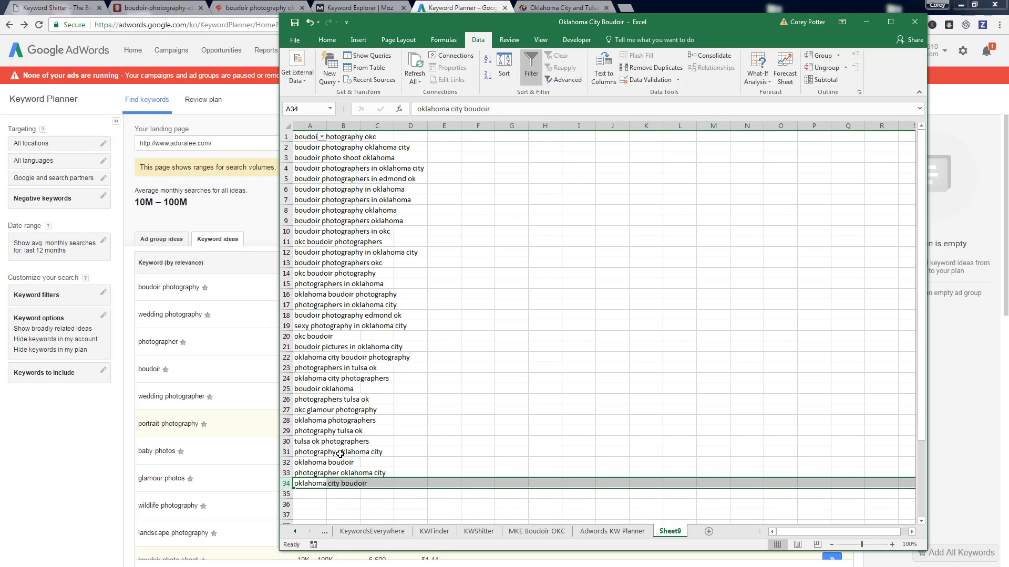
- Copy the trimmed keywords in A1:A34 into the Head Terms sheet starting at cell A48, below the existing lists
drag(297, 137, 316, 485)
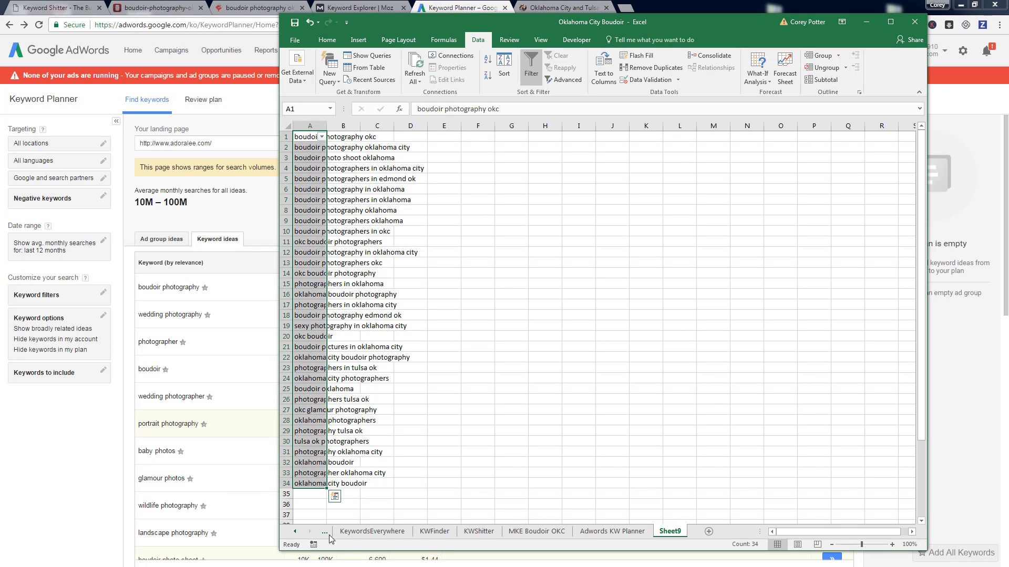
key(ctrl+c)
click(295, 532)
click(295, 531)
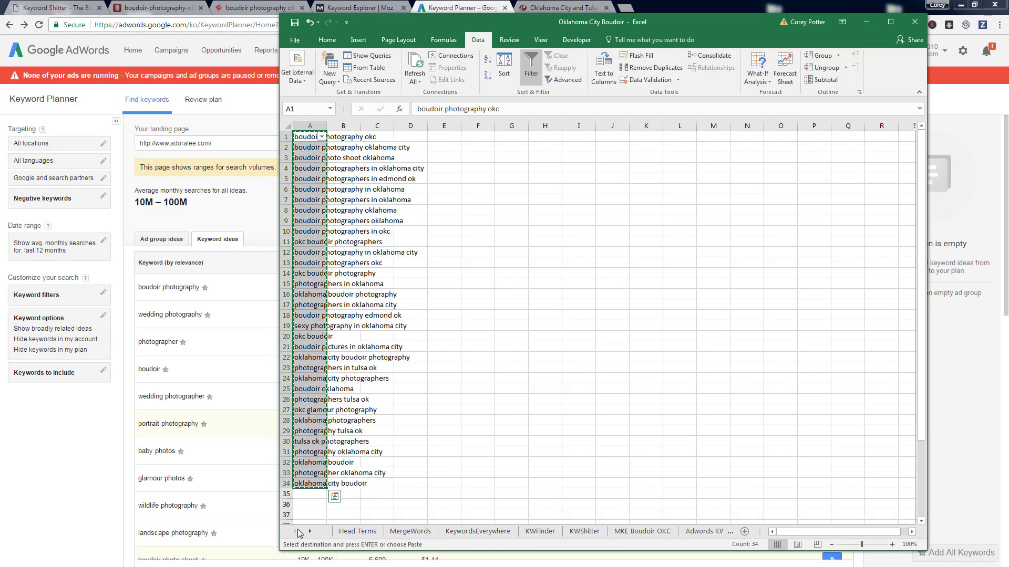
click(350, 532)
scroll(340, 424, down, 10)
click(303, 316)
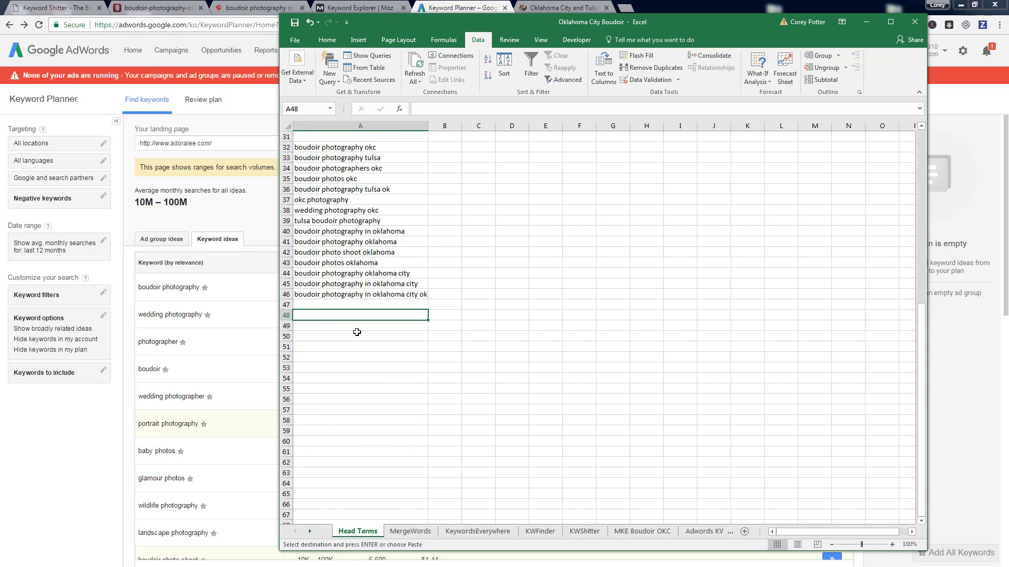
key(ctrl+v)
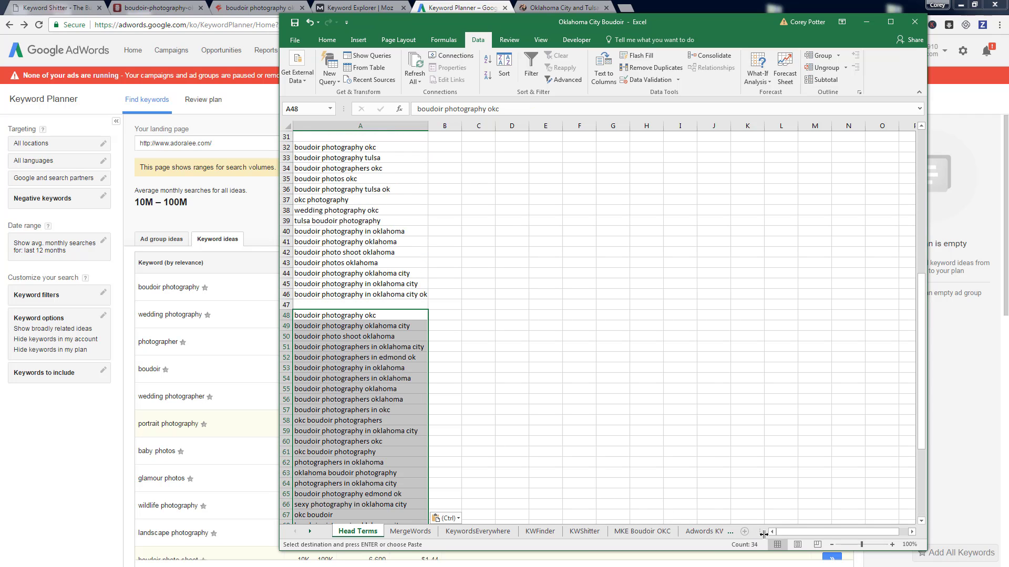
- Delete the temporary Sheet9 from the workbook and clear the keyword selection on the Adwords KW Planner sheet
double_click(763, 534)
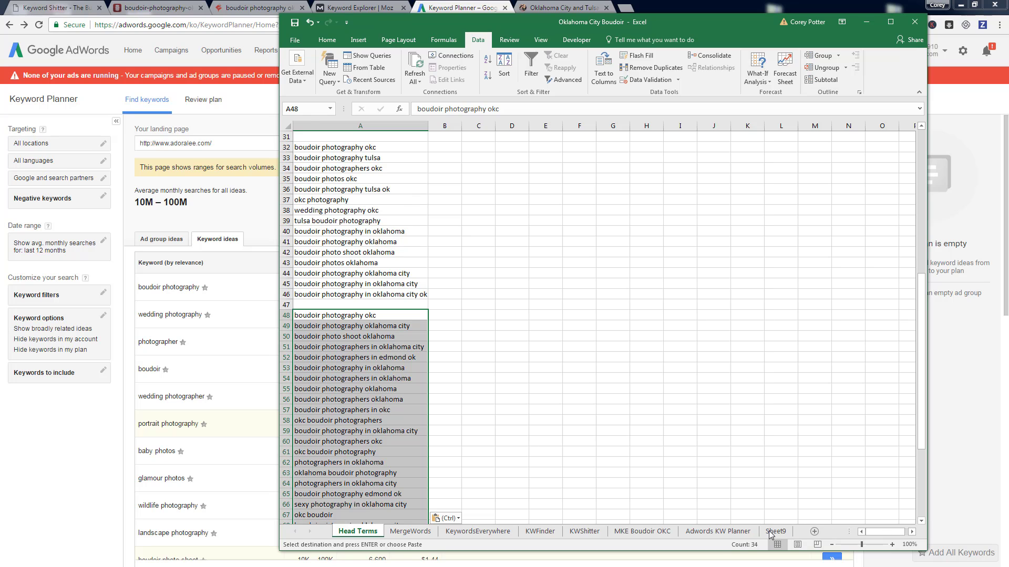
click(774, 531)
right_click(777, 531)
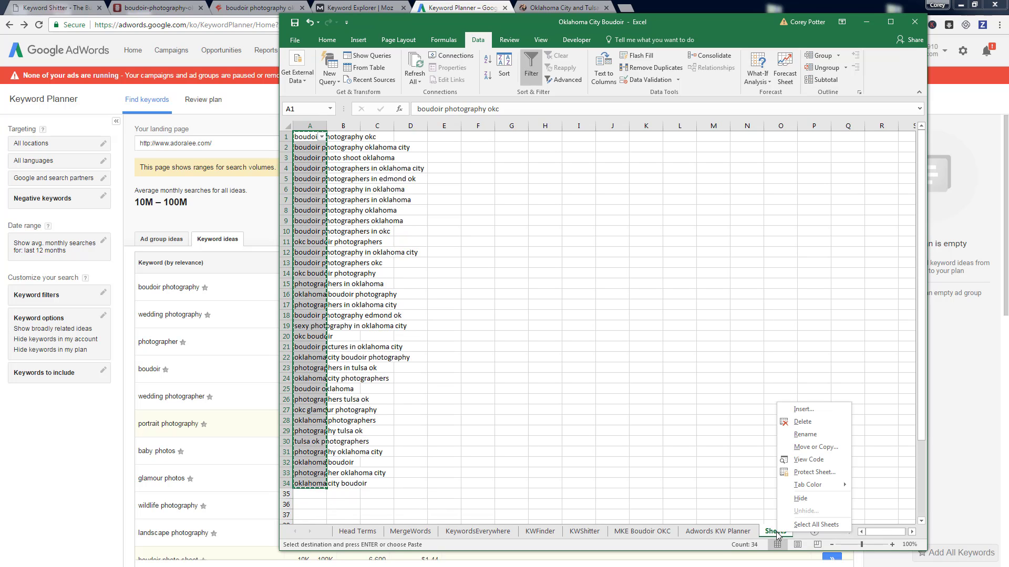
click(802, 422)
click(484, 319)
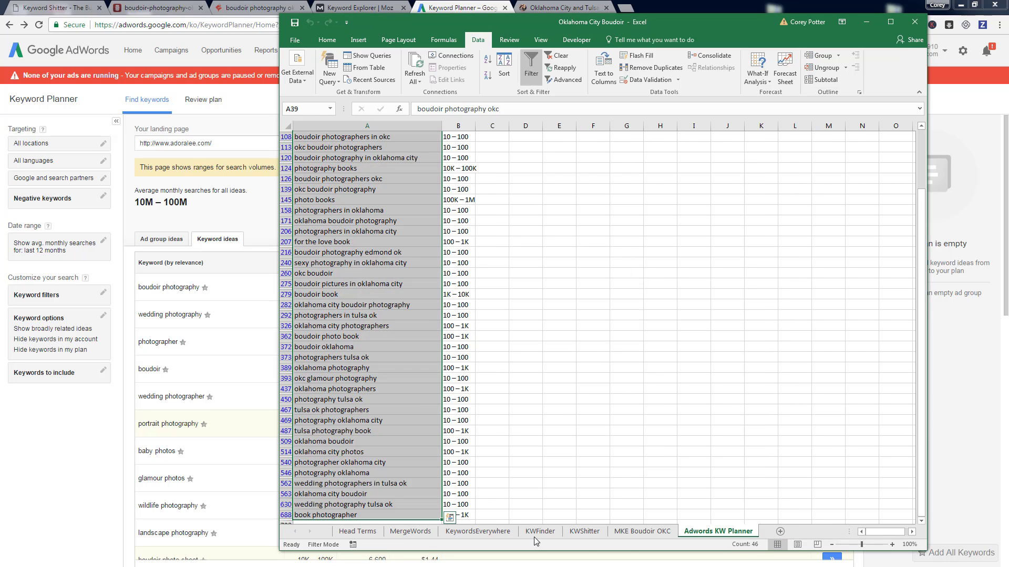
click(593, 410)
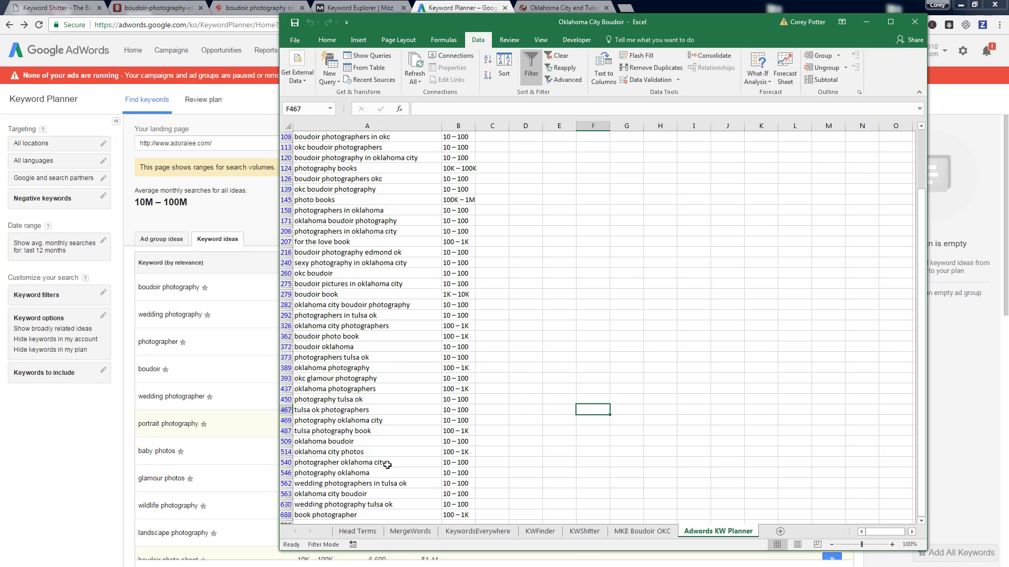
- Review the keyword groups collected in column A of the Head Terms sheet from first to last
click(357, 531)
scroll(339, 349, up, 9)
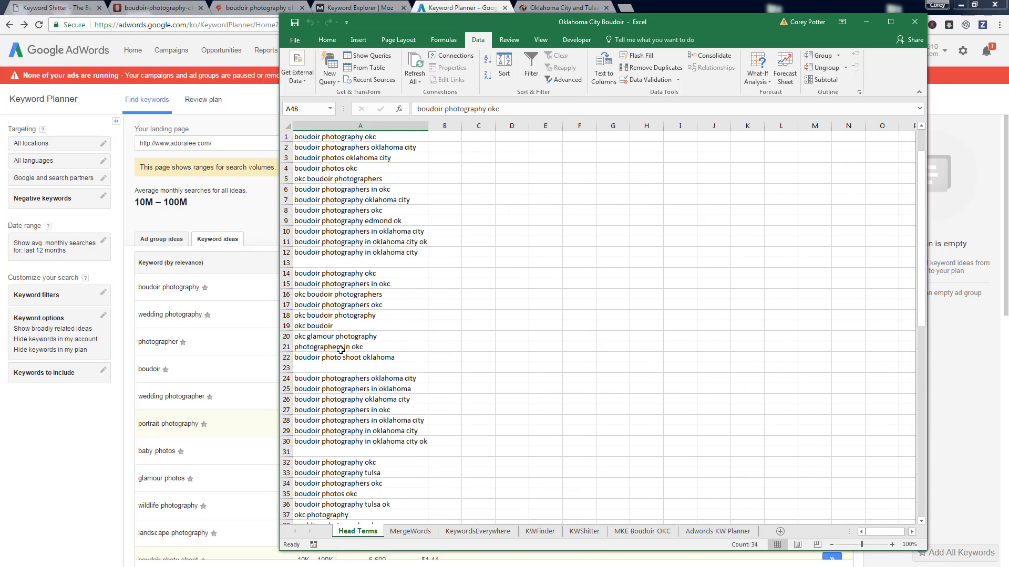
scroll(341, 349, down, 12)
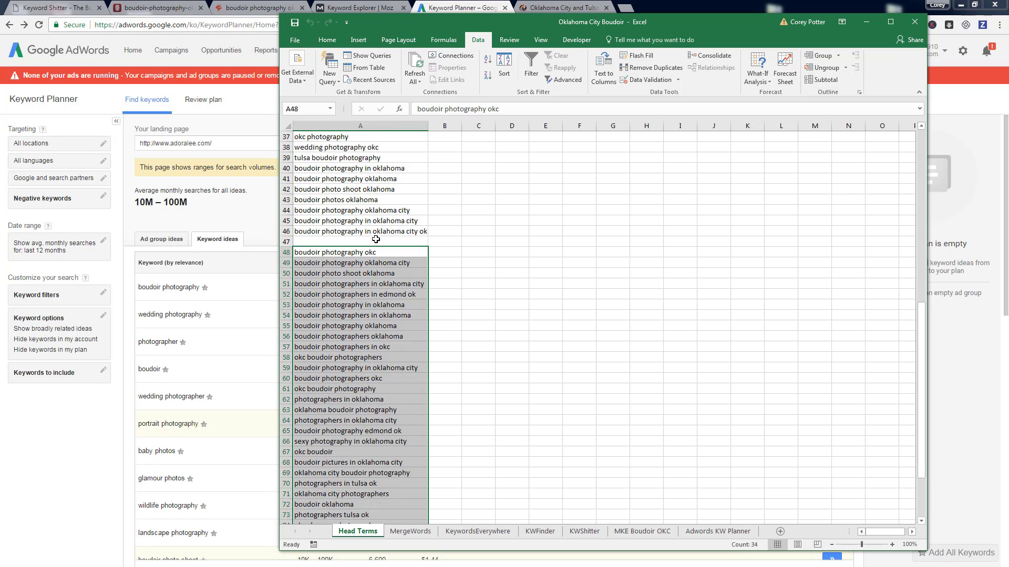
scroll(375, 239, down, 6)
click(444, 239)
scroll(388, 337, up, 12)
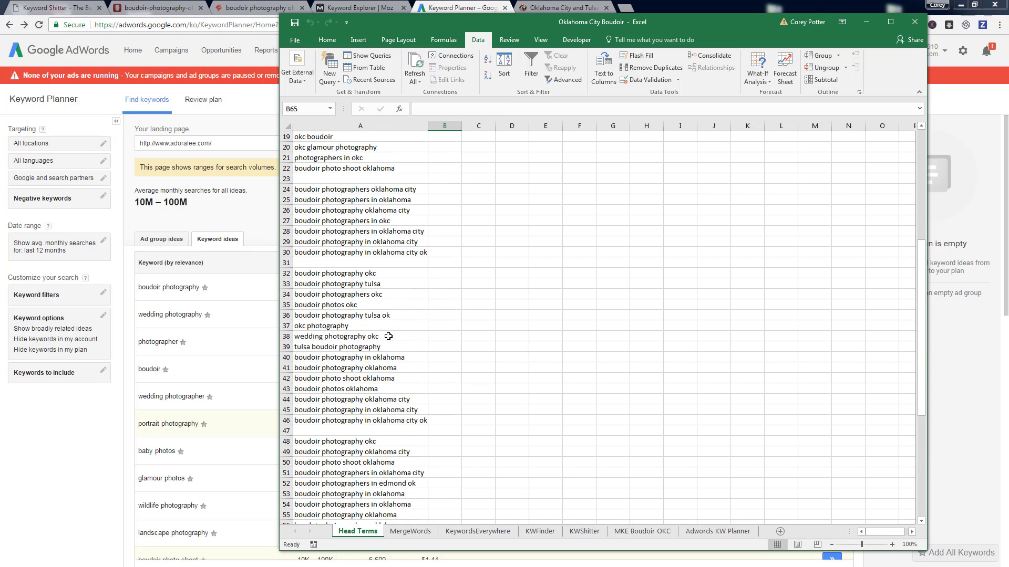
scroll(388, 337, up, 6)
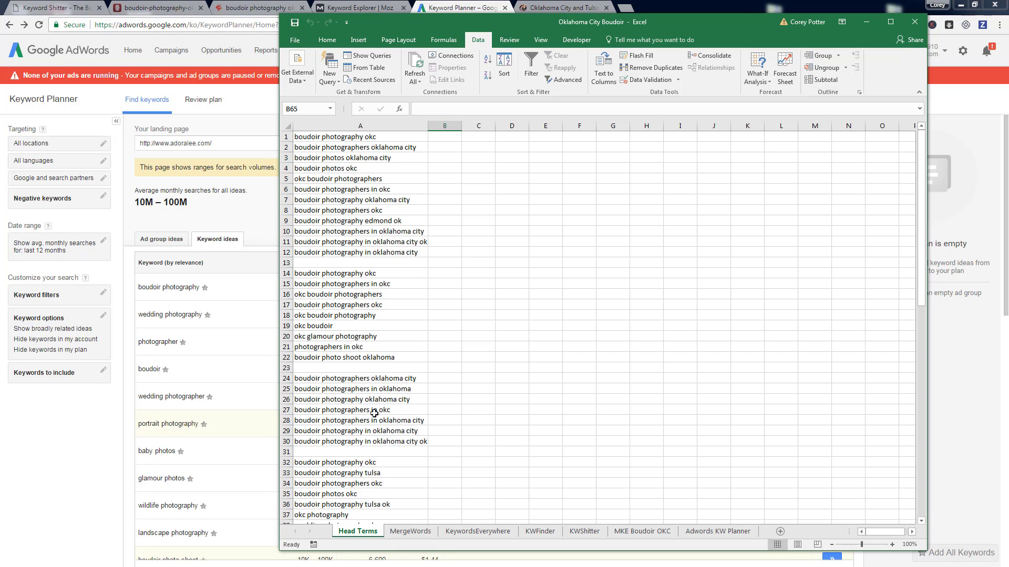
scroll(374, 414, down, 8)
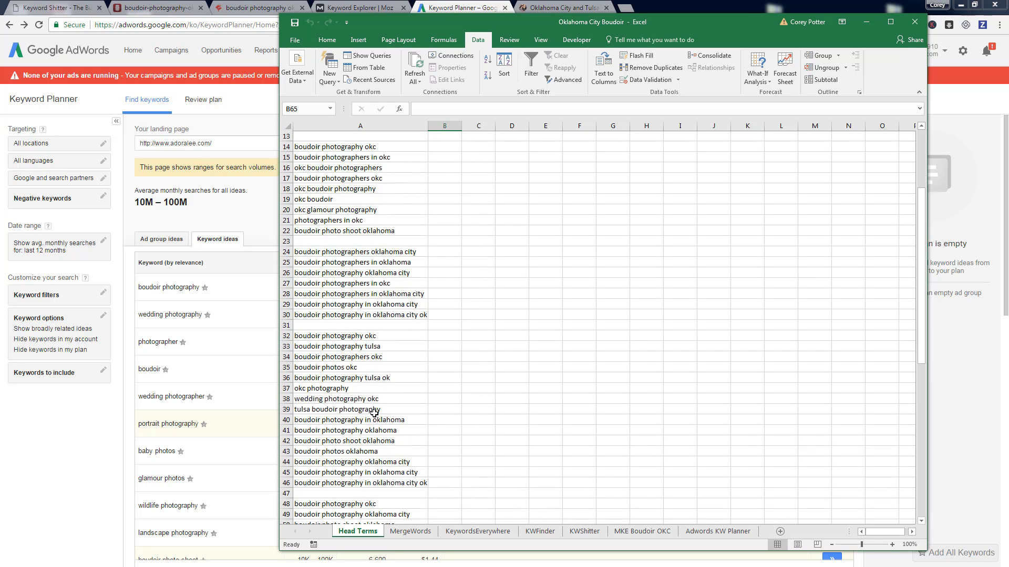
scroll(374, 413, down, 5)
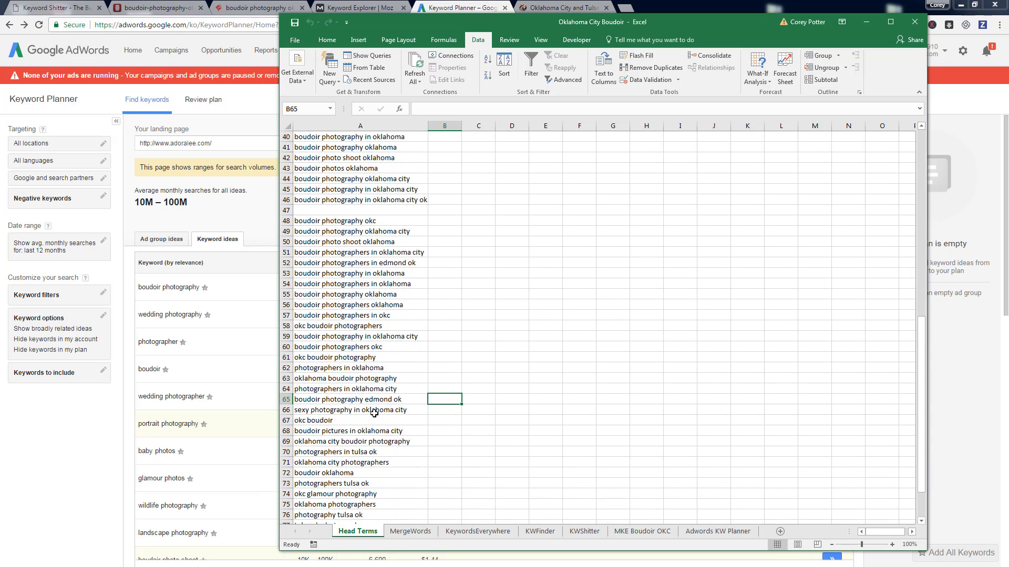
scroll(374, 413, up, 12)
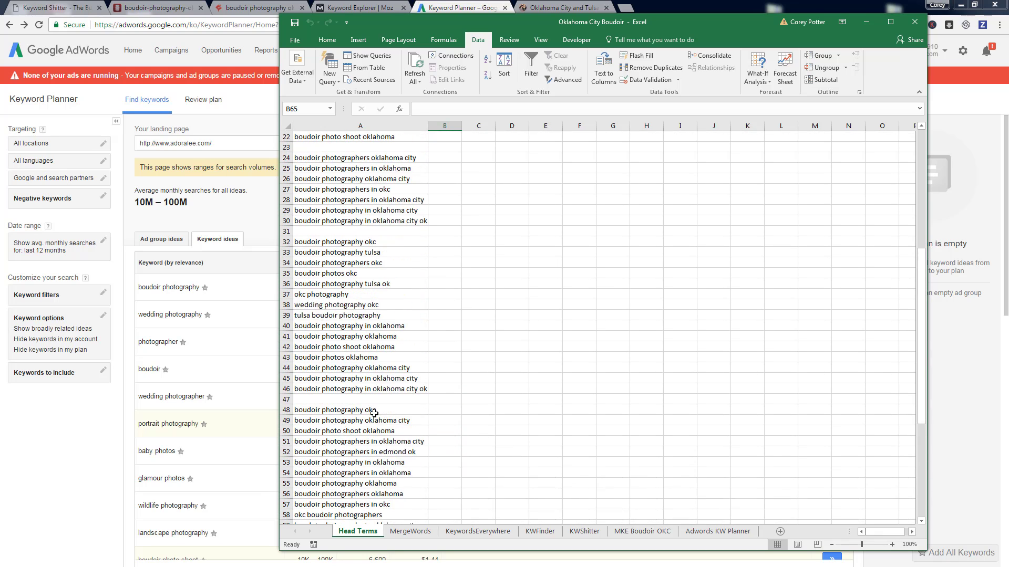
scroll(374, 413, up, 1)
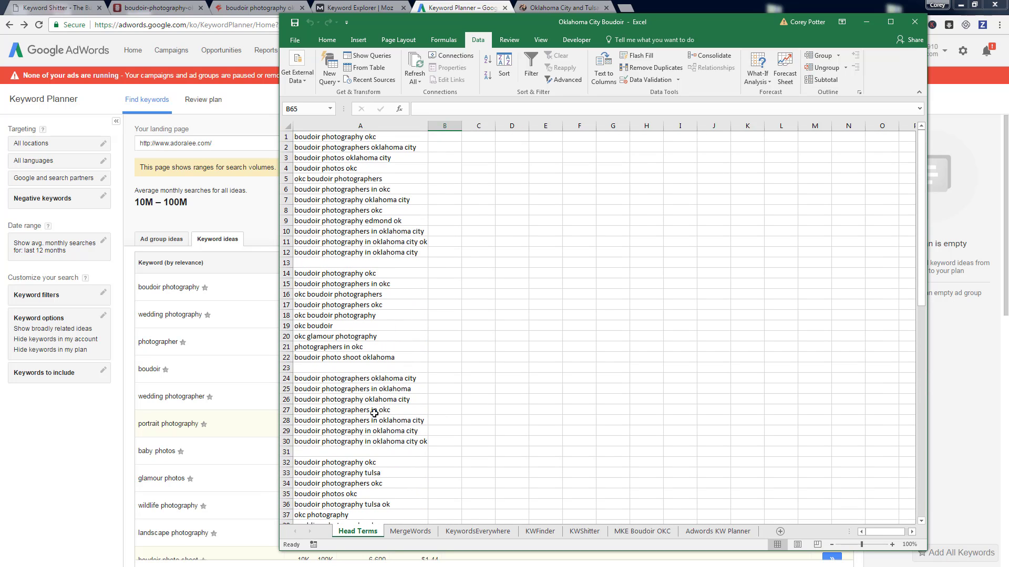